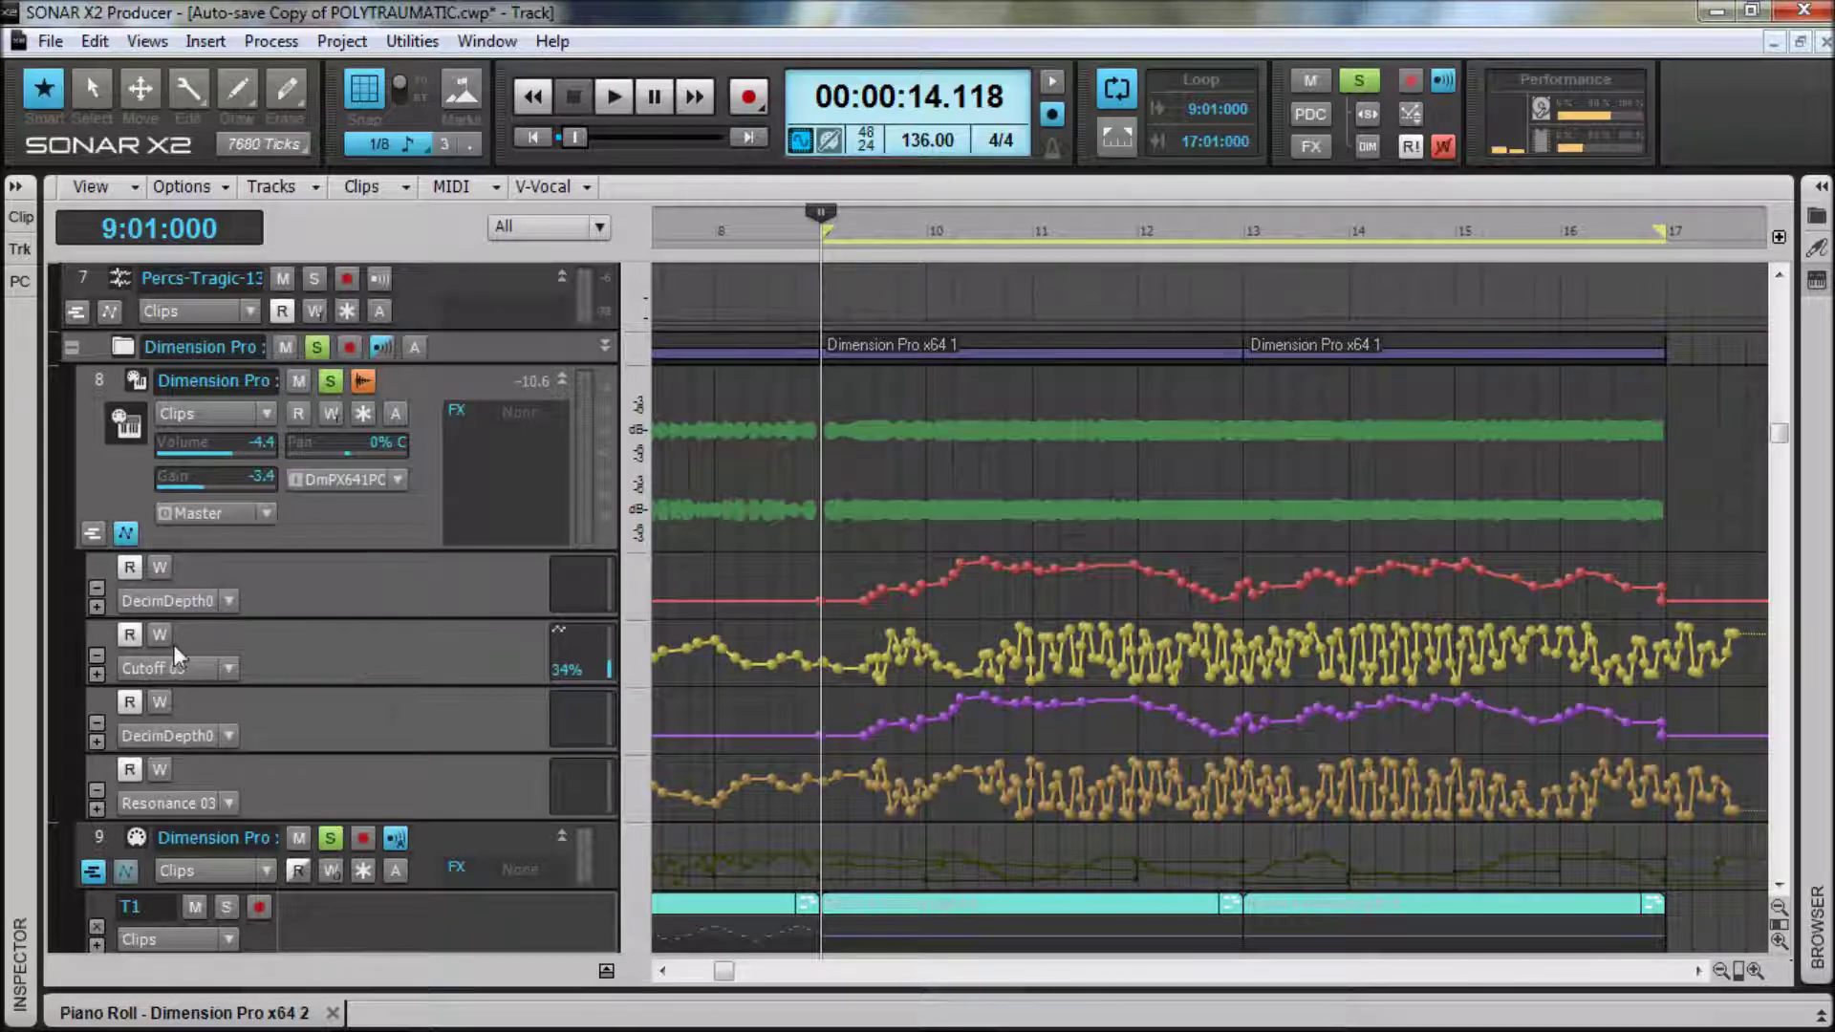
Add an automation lane below Cutoff 03 on track 8 and assign it to Dimension Pro x64 1's Cutoff 02 parameter
{"action": "left_click", "coordinate": [96, 674]}
{"action": "left_click", "coordinate": [229, 744]}
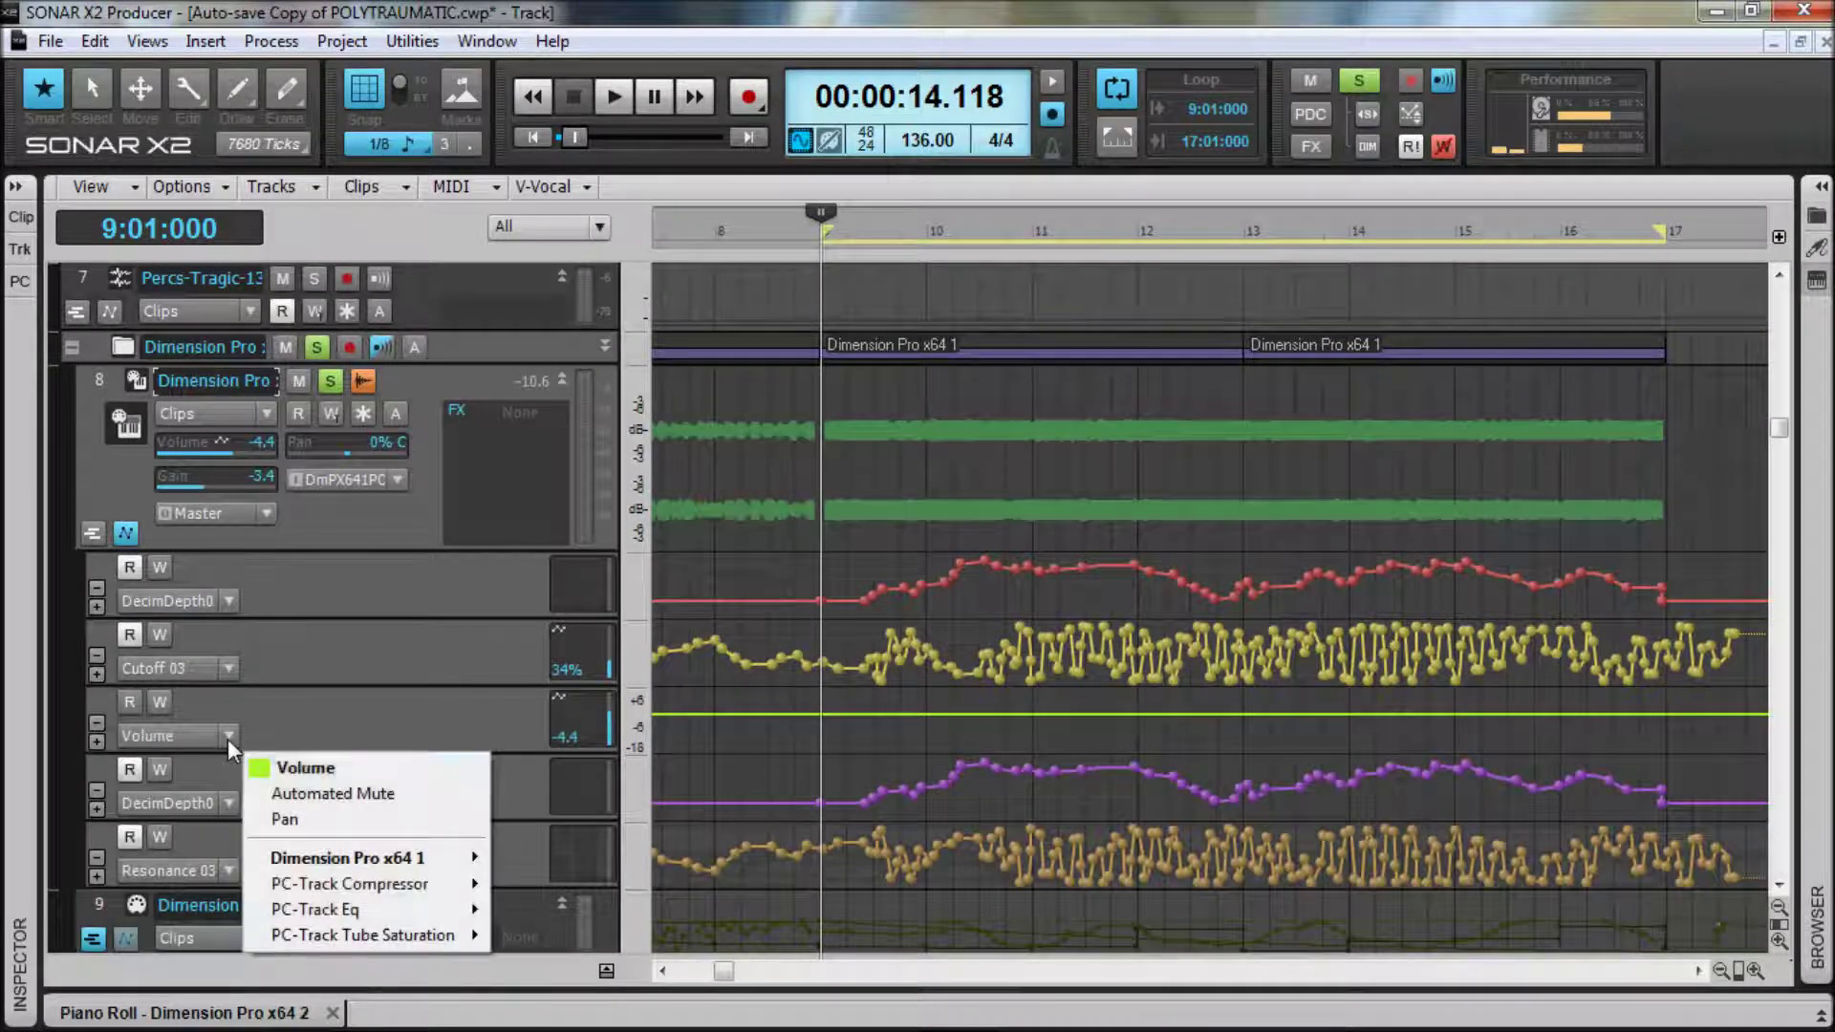
{"action": "mouse_move", "coordinate": [451, 855]}
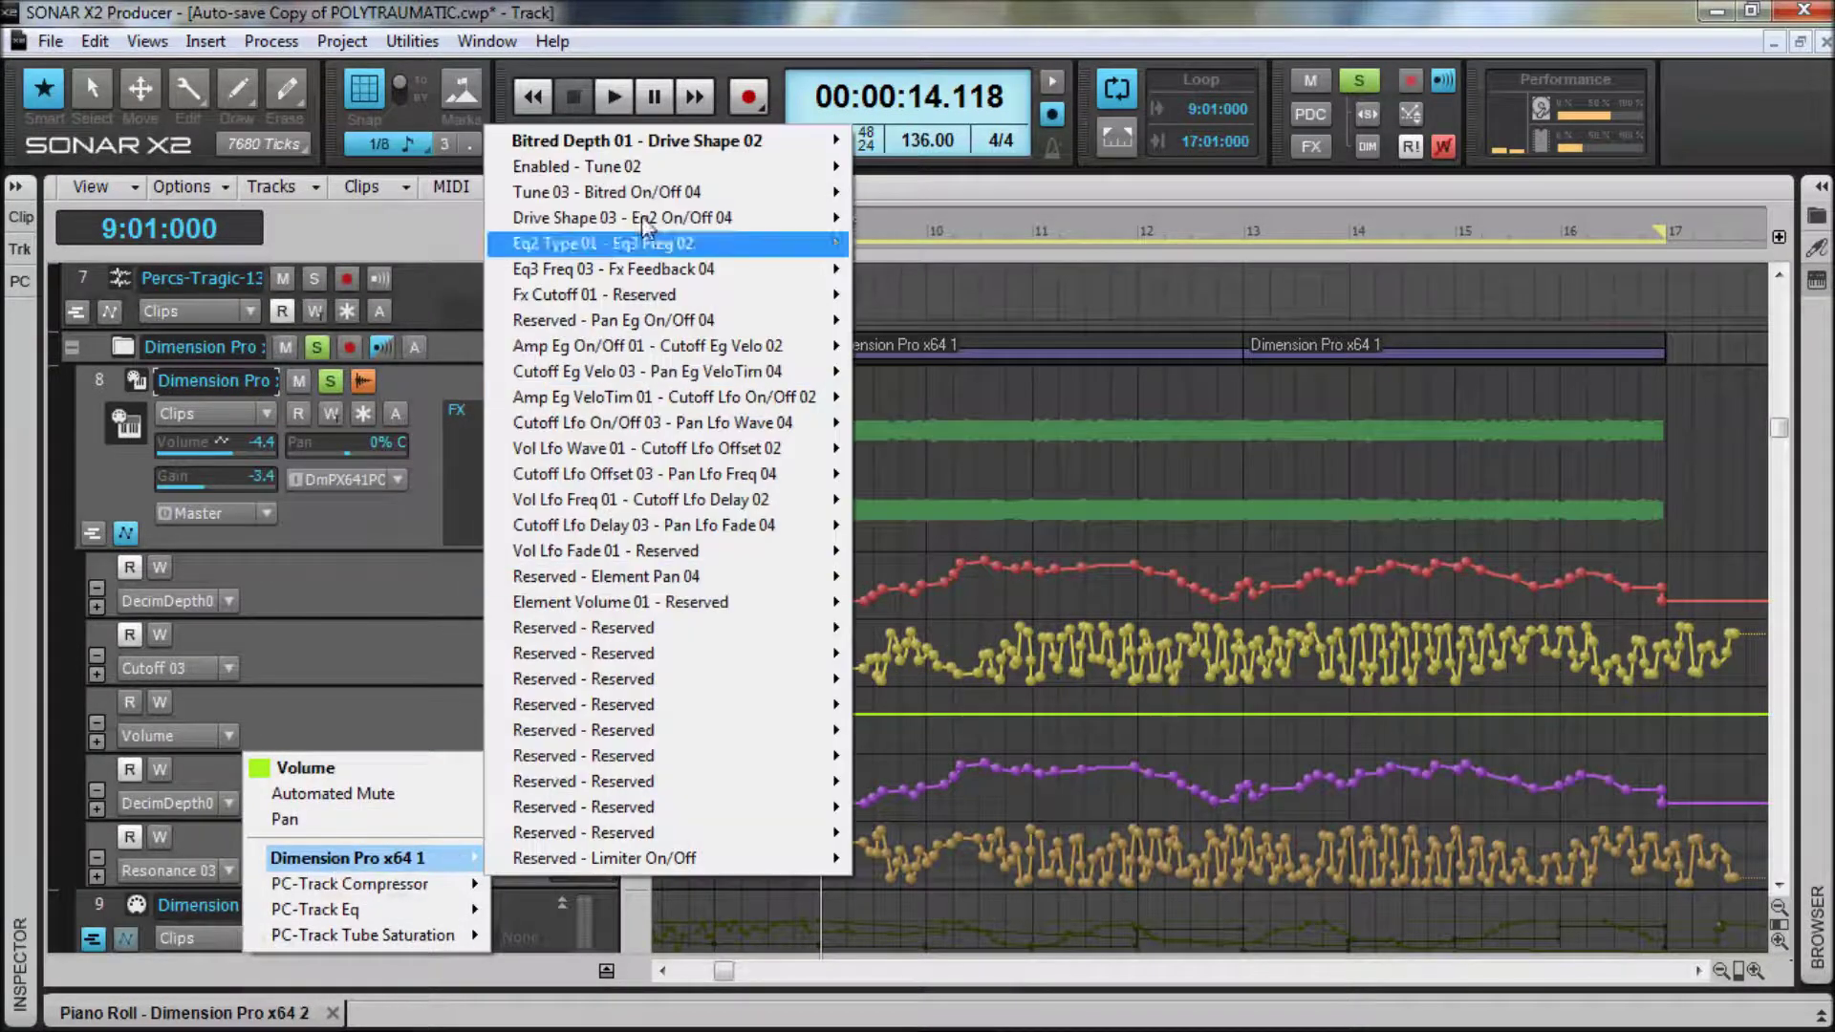
{"action": "mouse_move", "coordinate": [674, 141]}
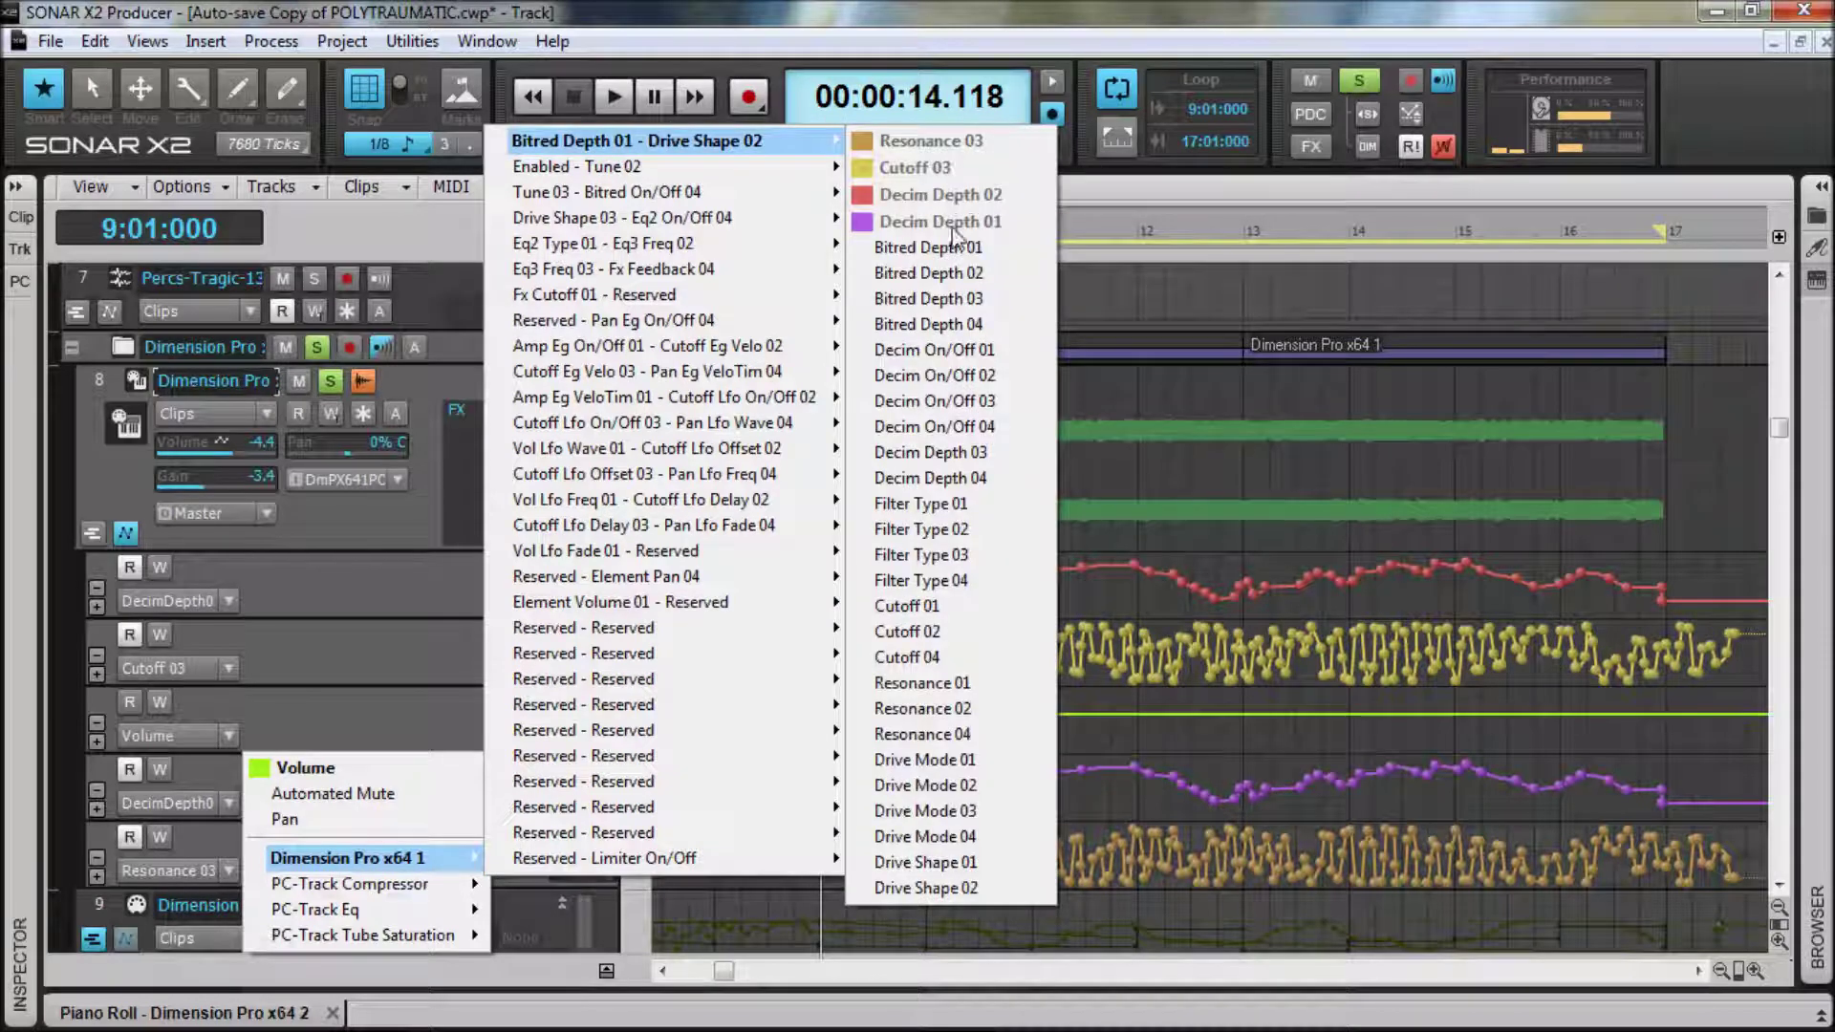
{"action": "left_click", "coordinate": [931, 634]}
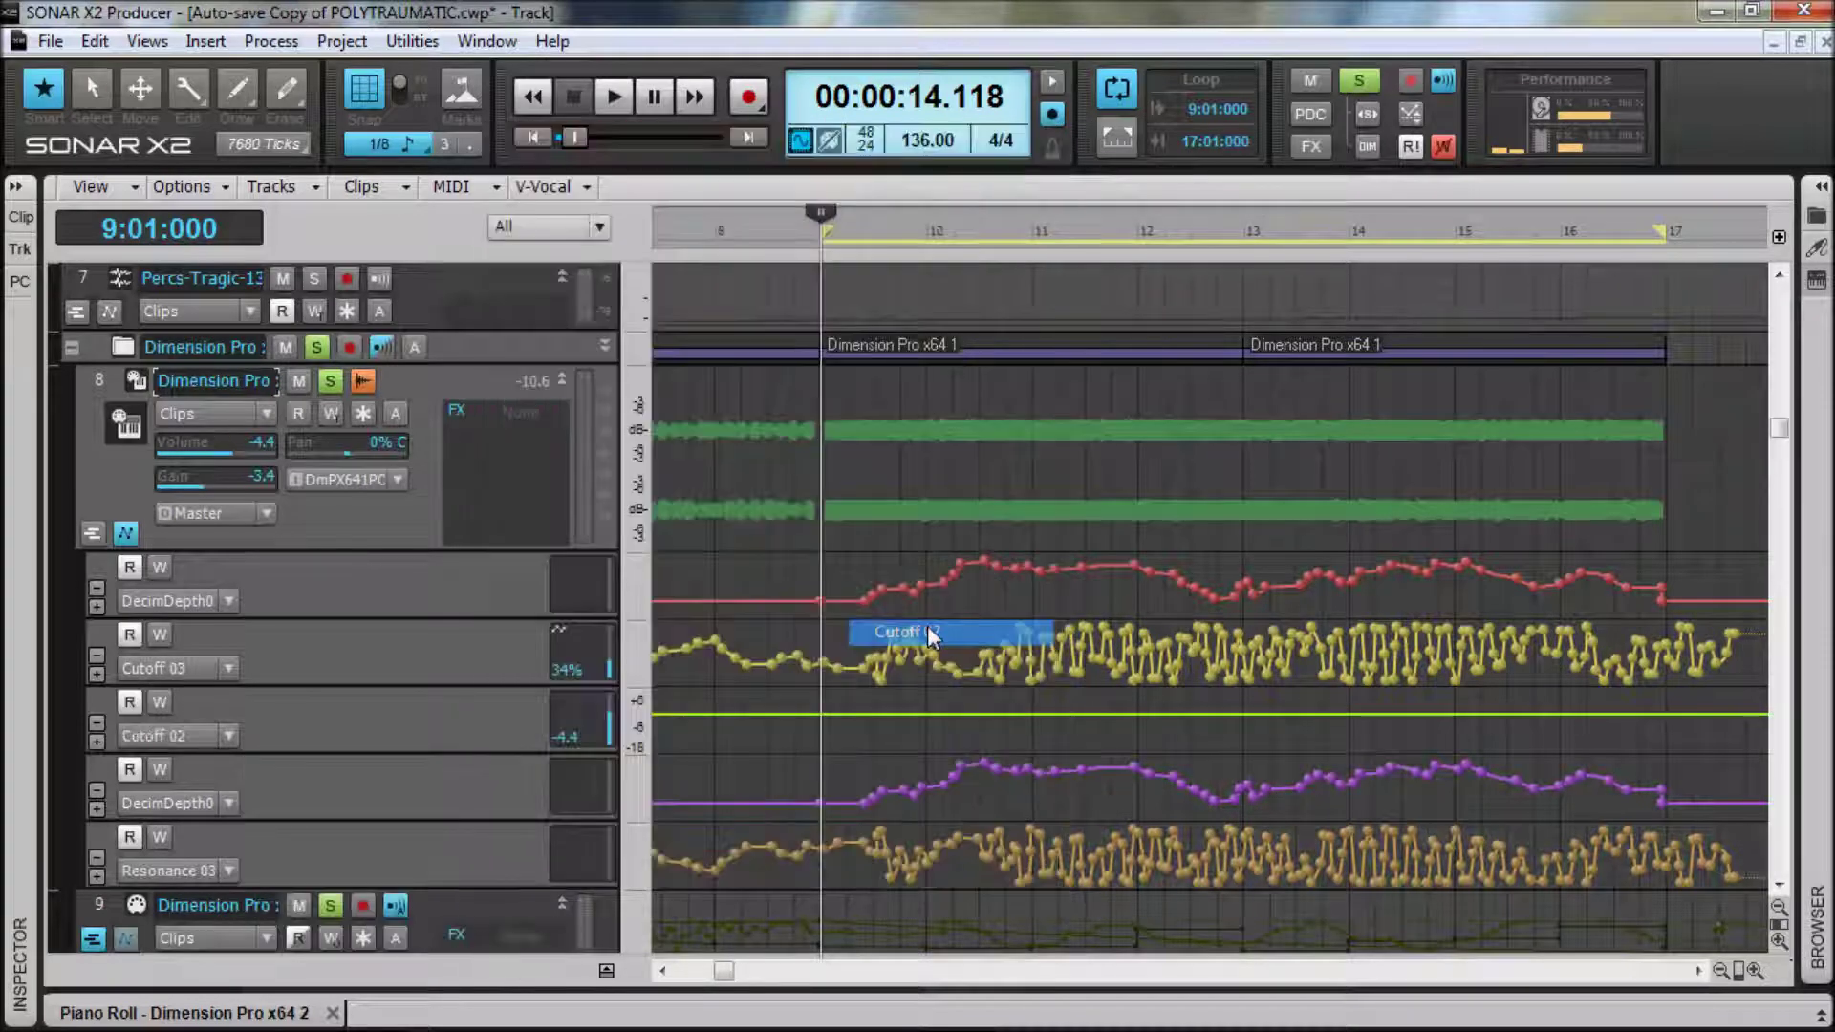
Try to copy the Cutoff 03 envelope into the Cutoff 02 lane and undo the paste
{"action": "left_click", "coordinate": [99, 633]}
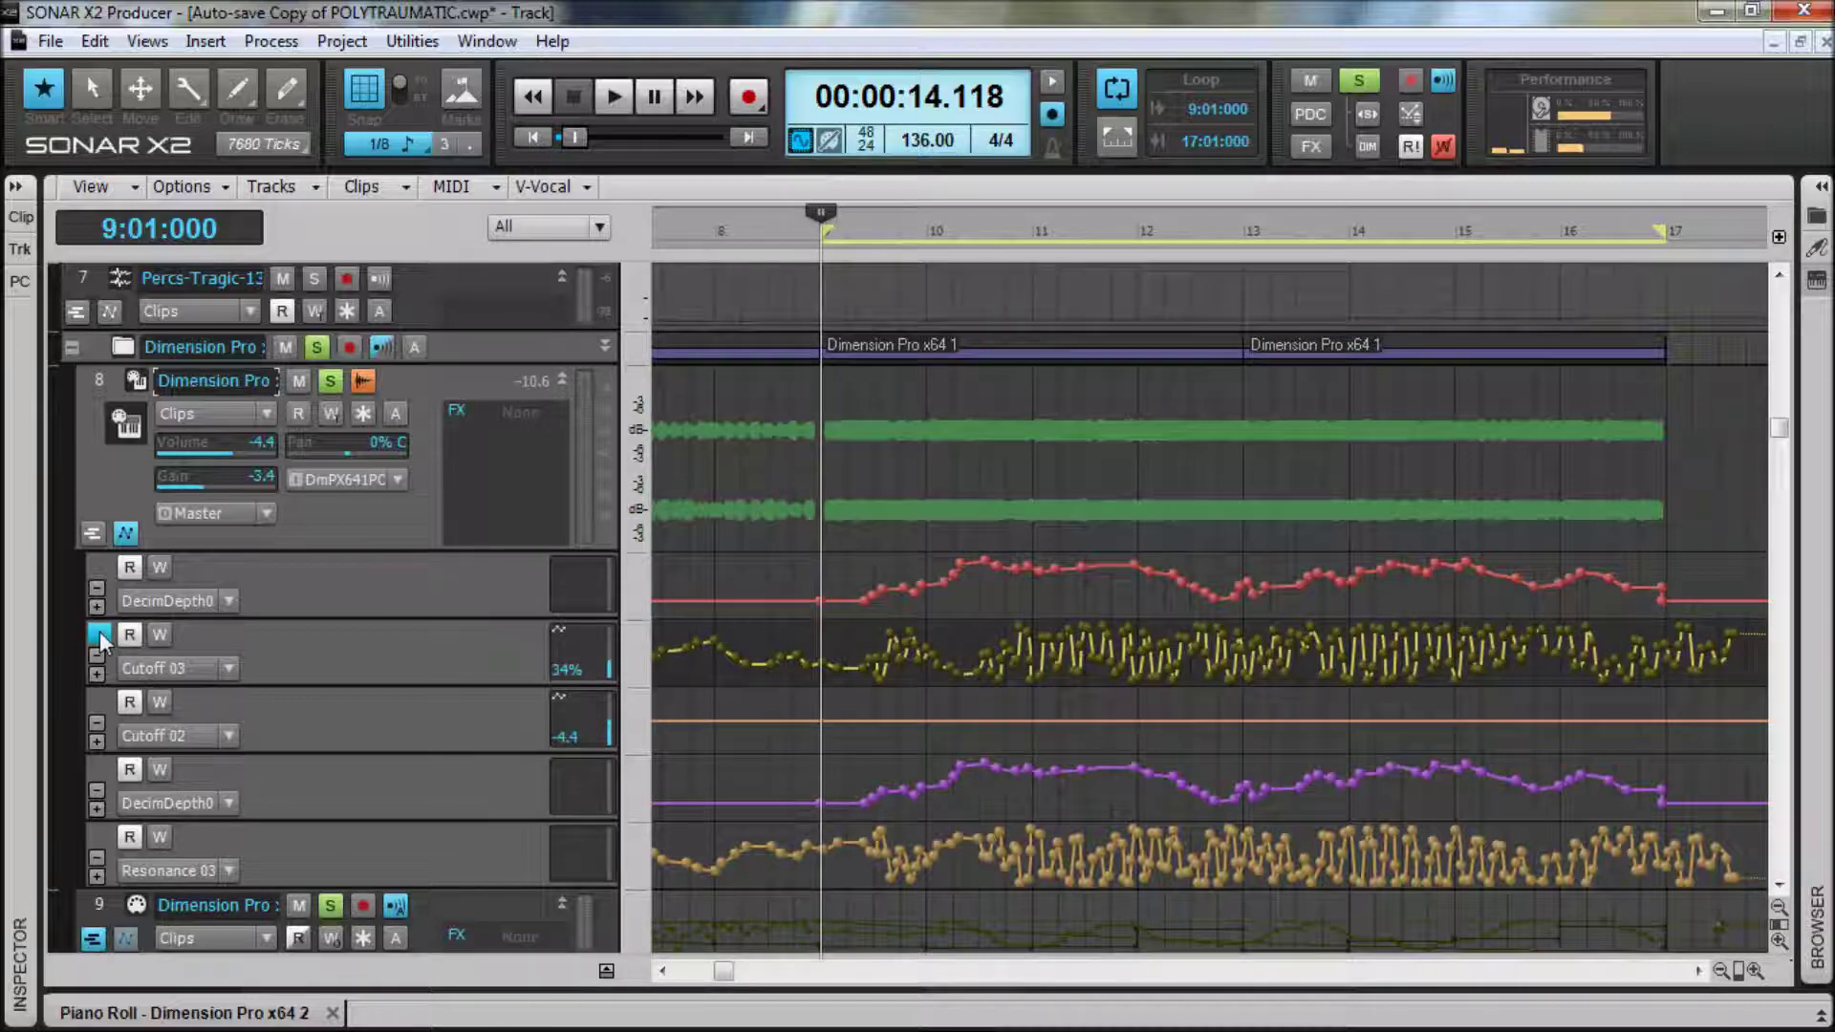
{"action": "left_click", "coordinate": [98, 703]}
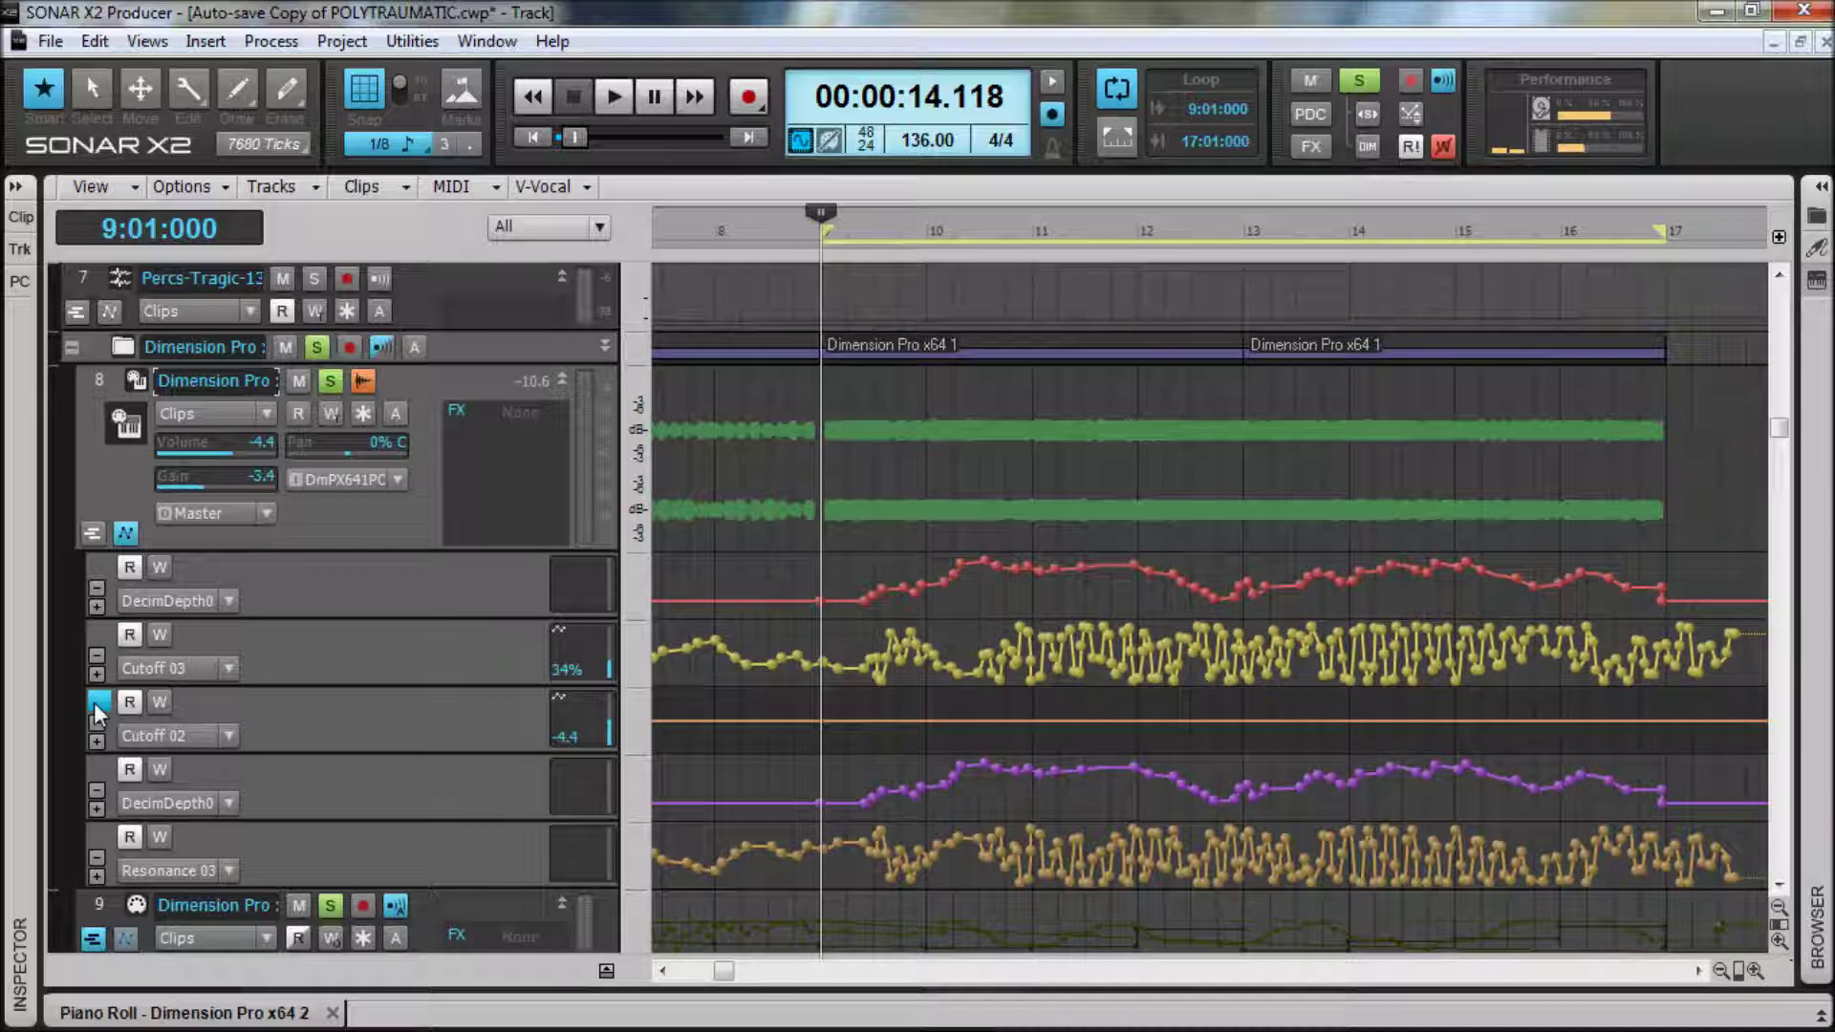
{"action": "key", "text": "ctrl+z"}
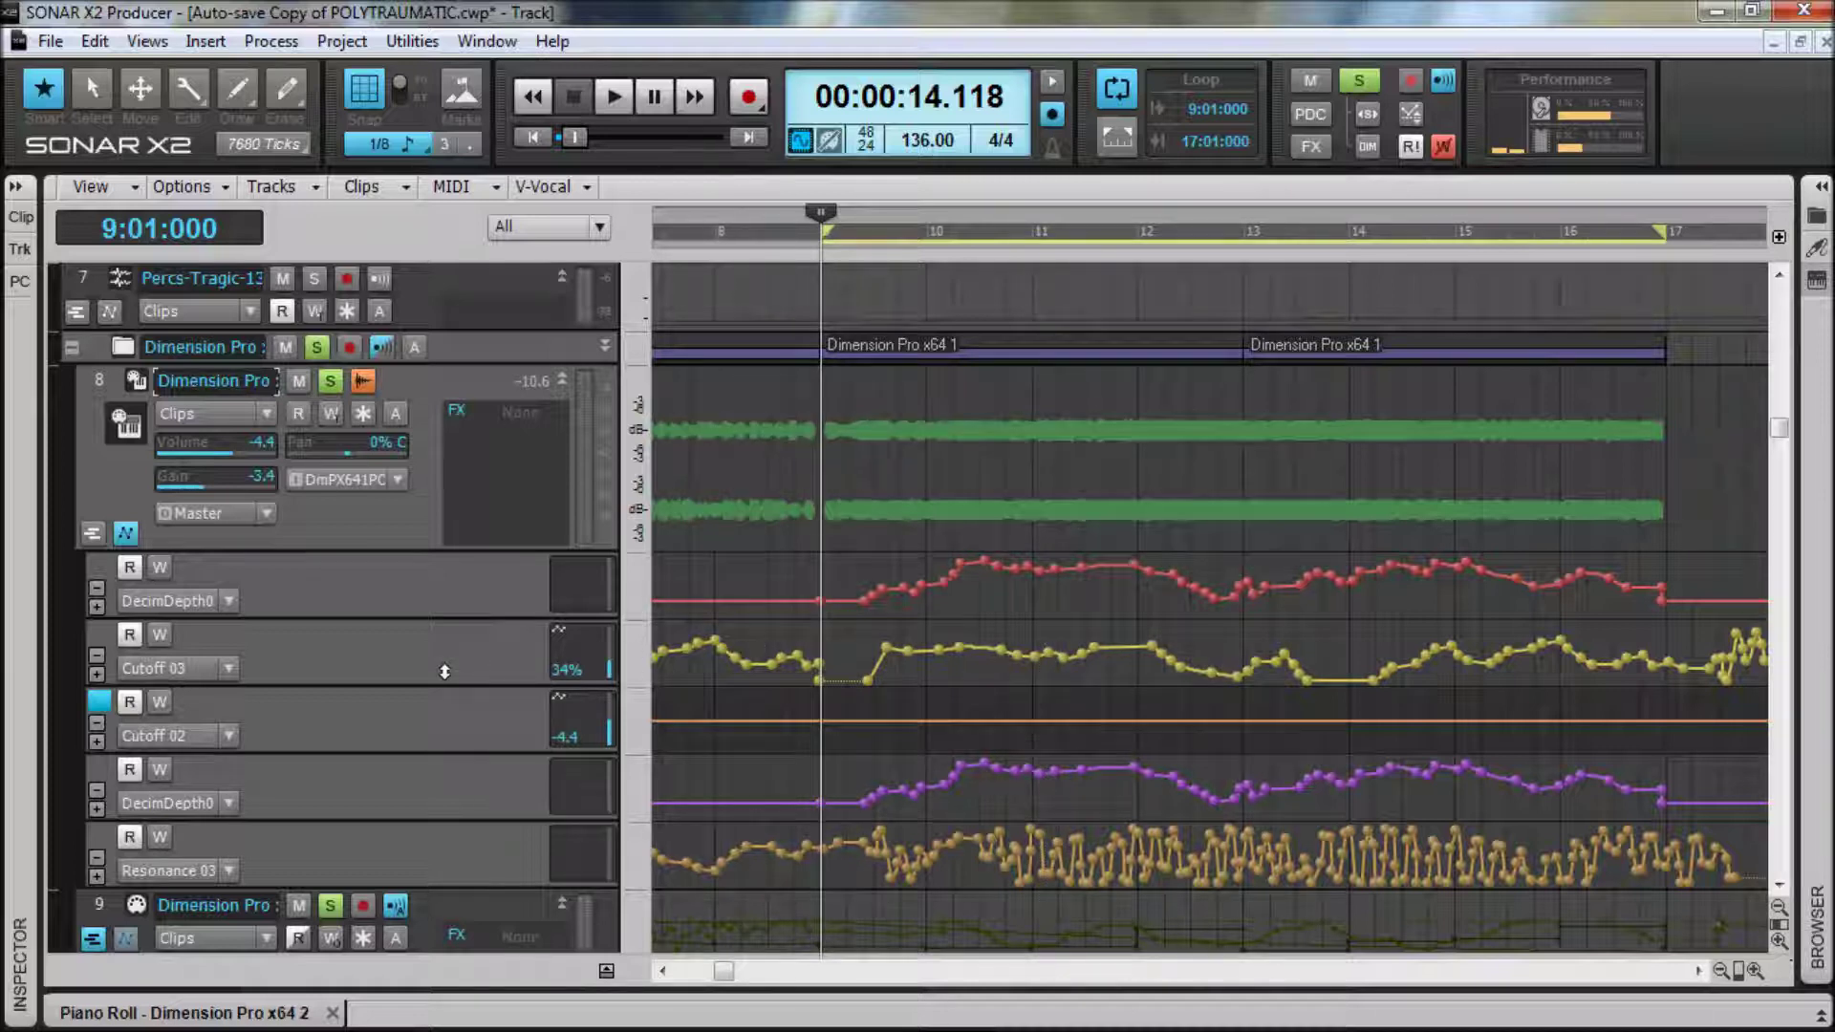
{"action": "key", "text": "ctrl+v"}
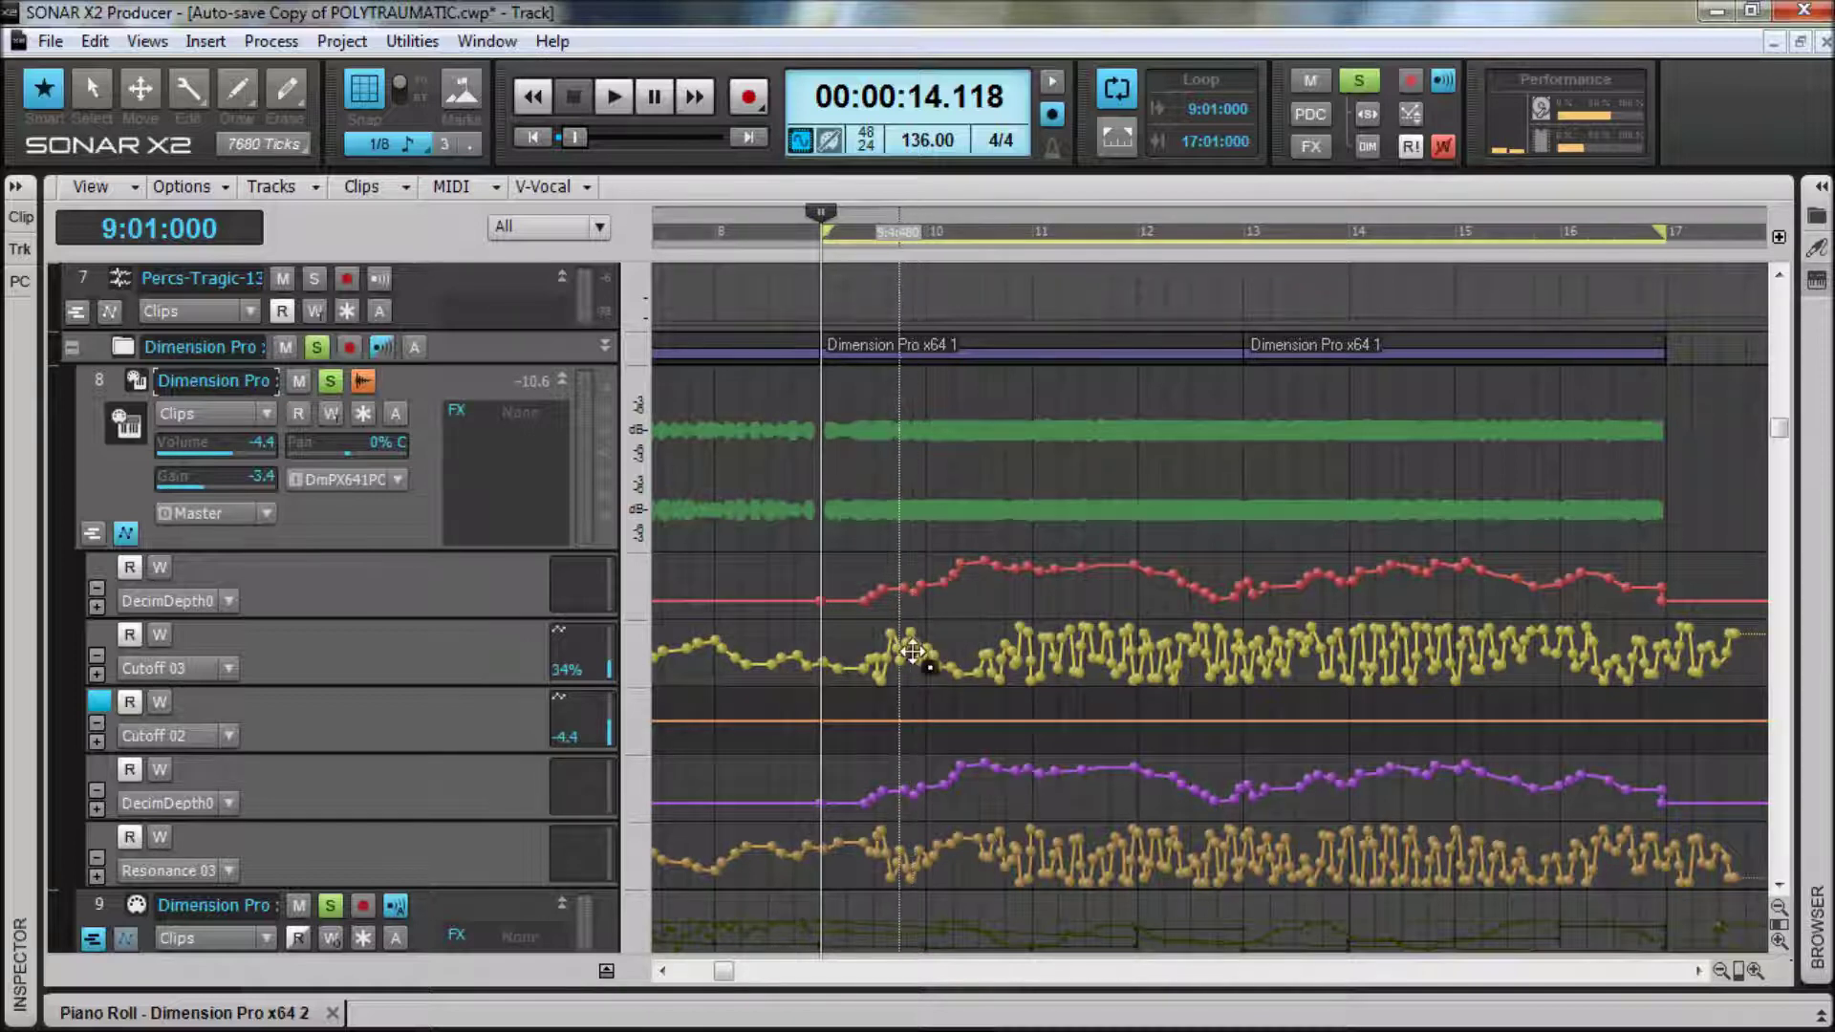
Reassign the Cutoff 03 automation envelope on track 8 to Dimension Pro x64 1's Cutoff 02 parameter
{"action": "left_click", "coordinate": [906, 657]}
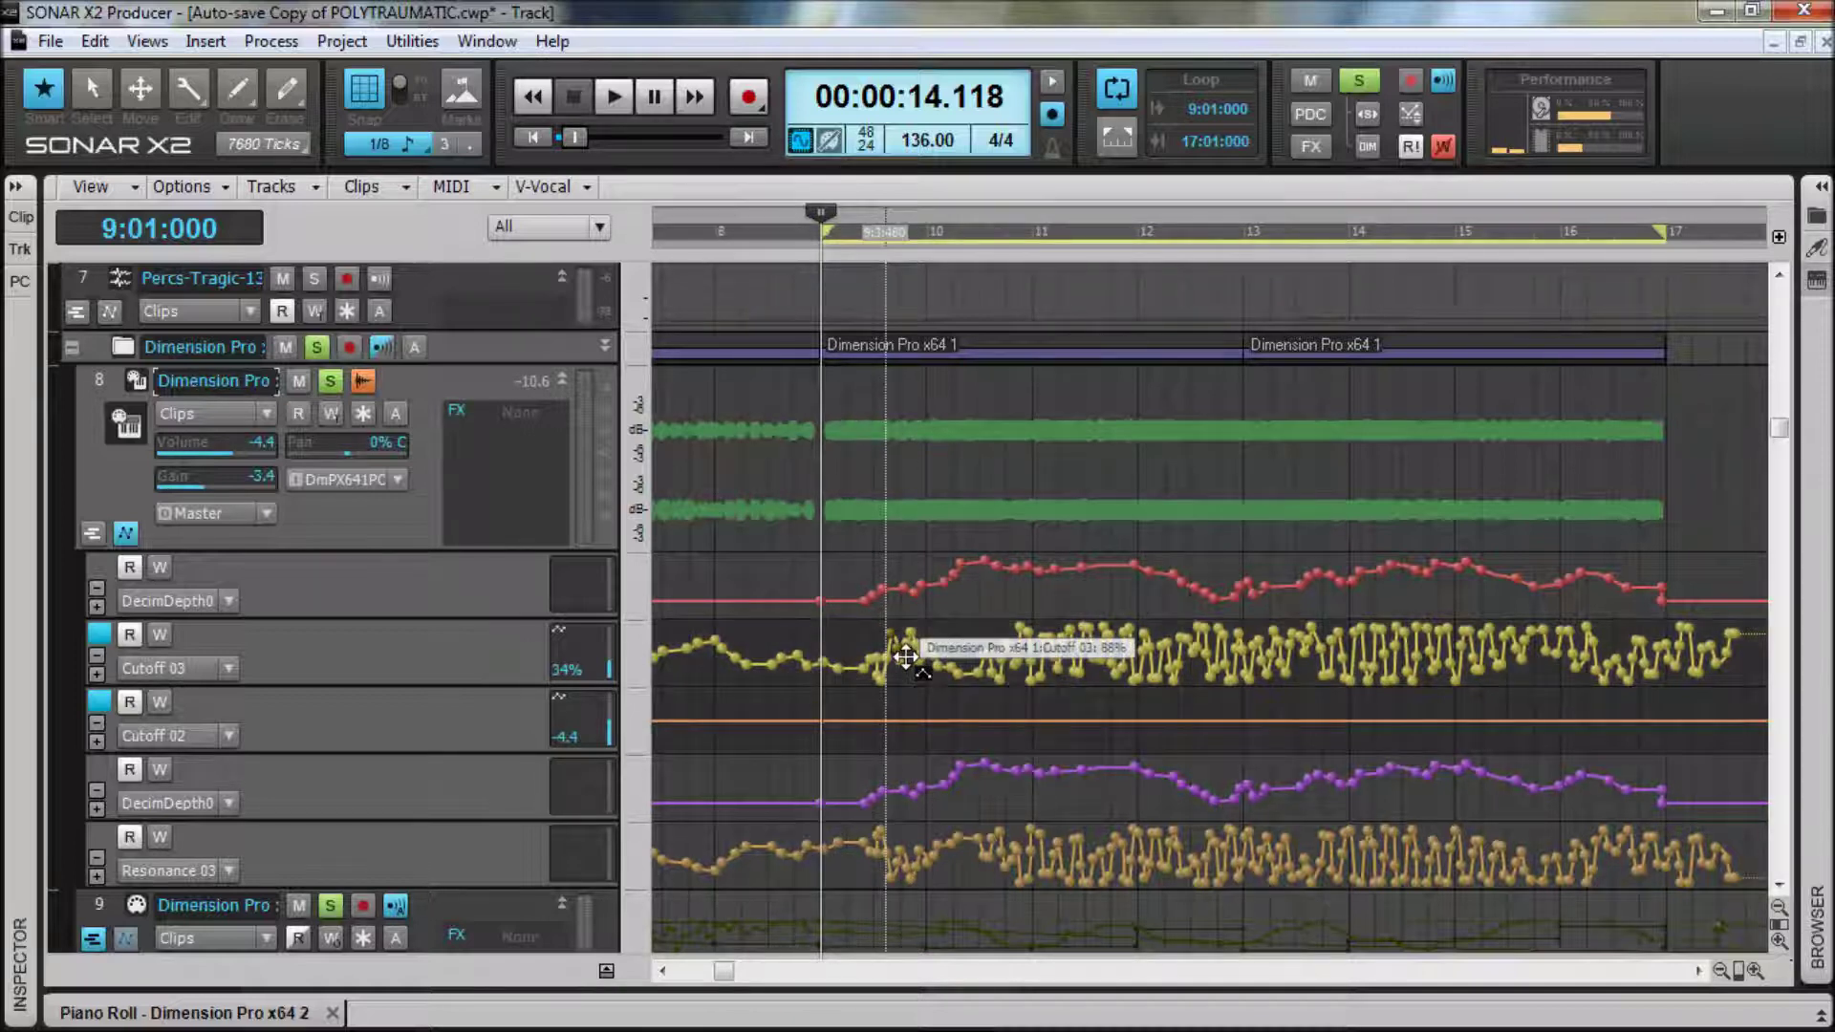
{"action": "left_click", "coordinate": [99, 701]}
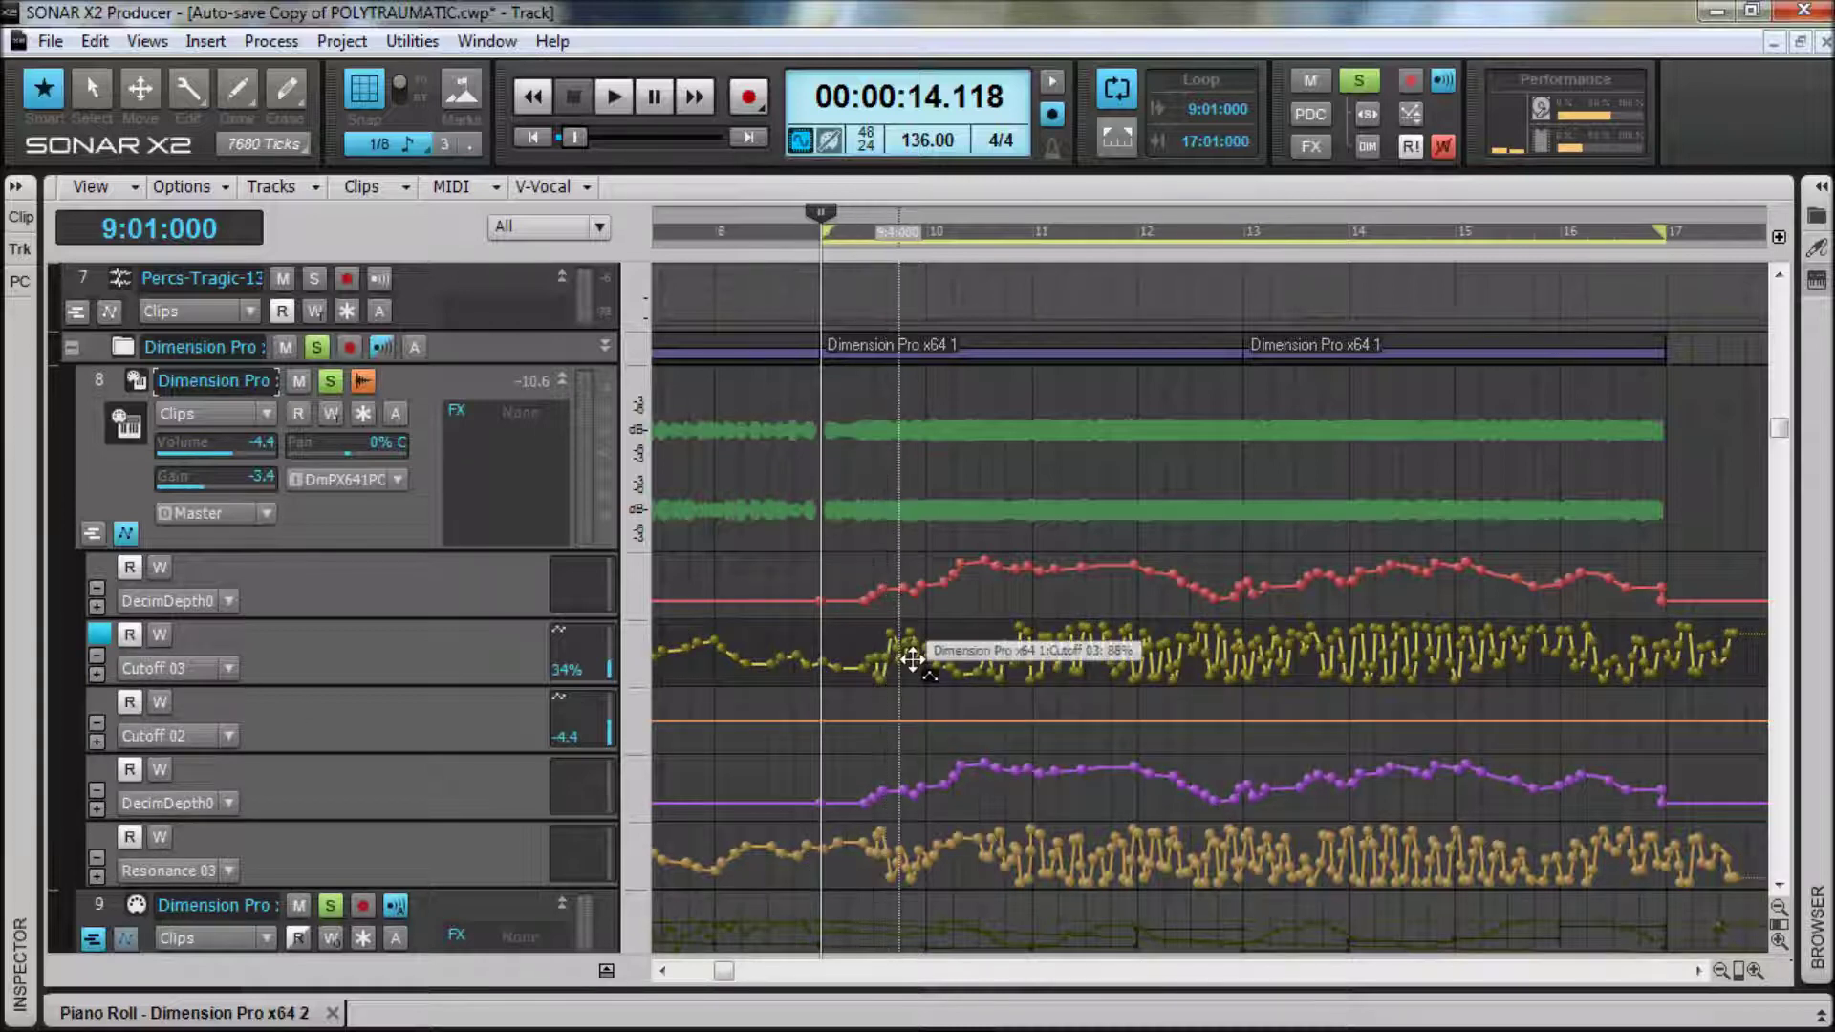
{"action": "right_click", "coordinate": [912, 659]}
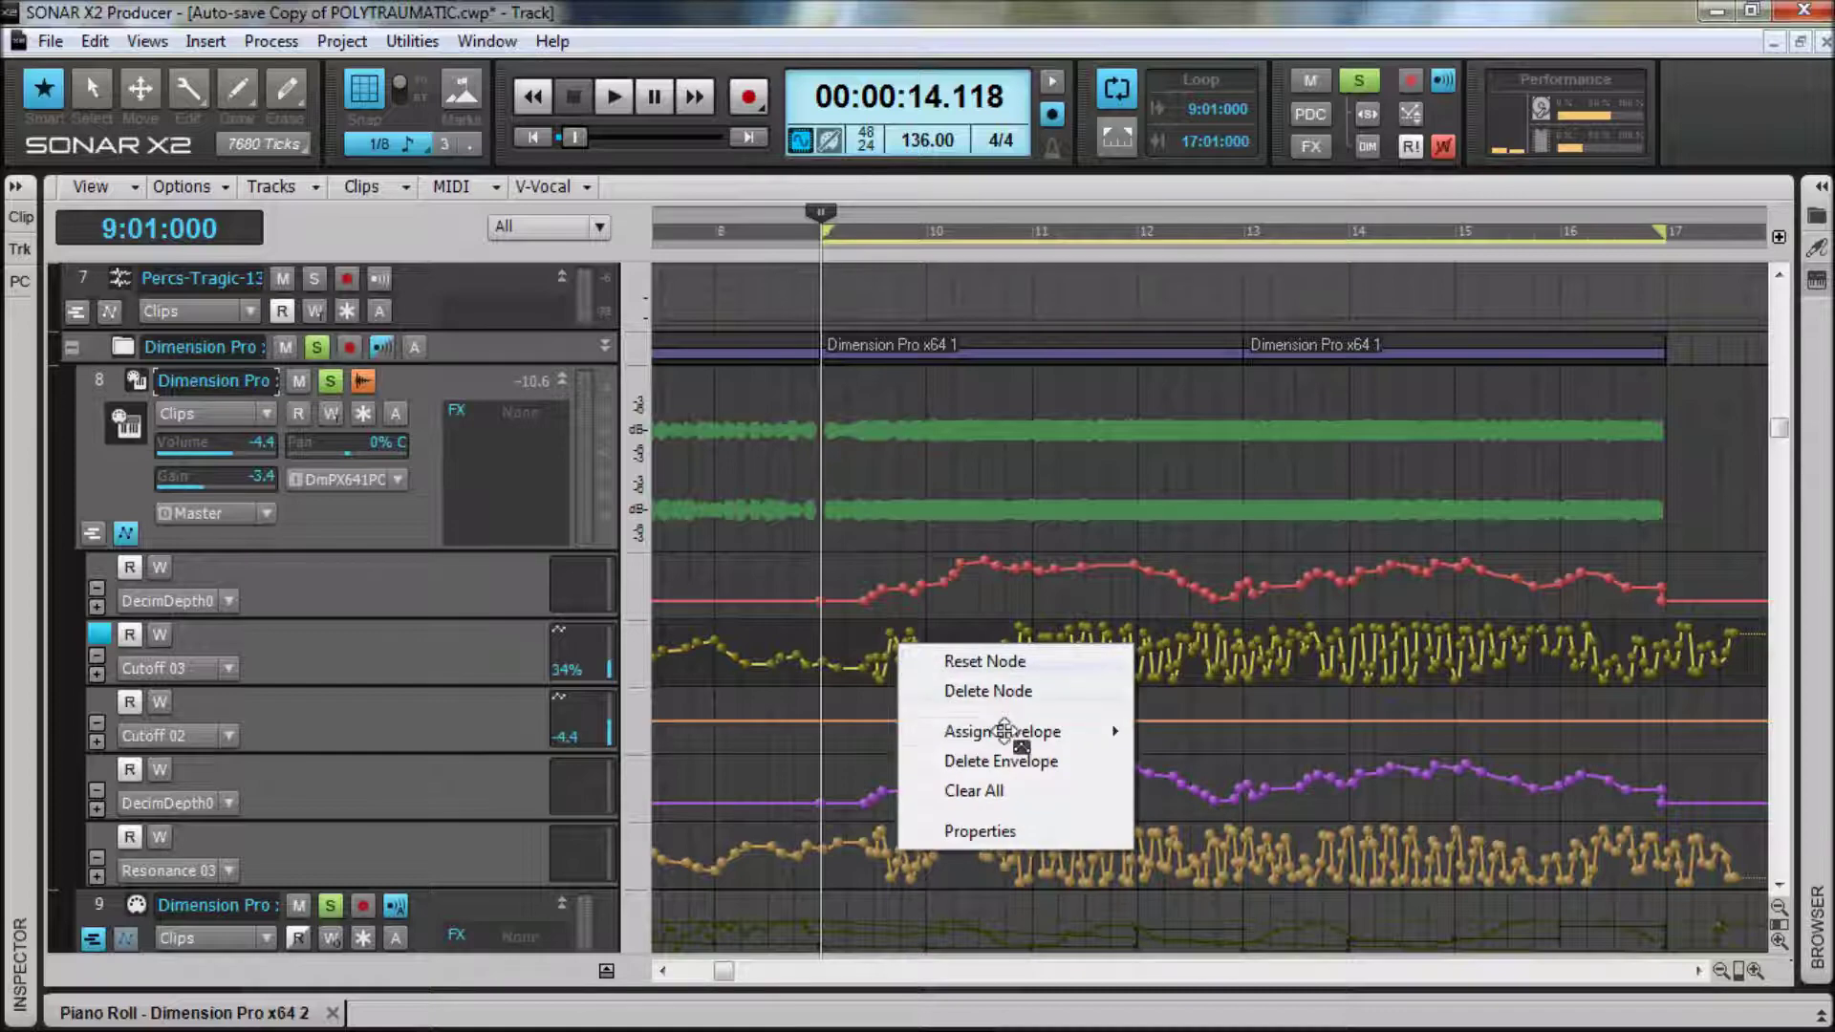
{"action": "mouse_move", "coordinate": [1008, 738]}
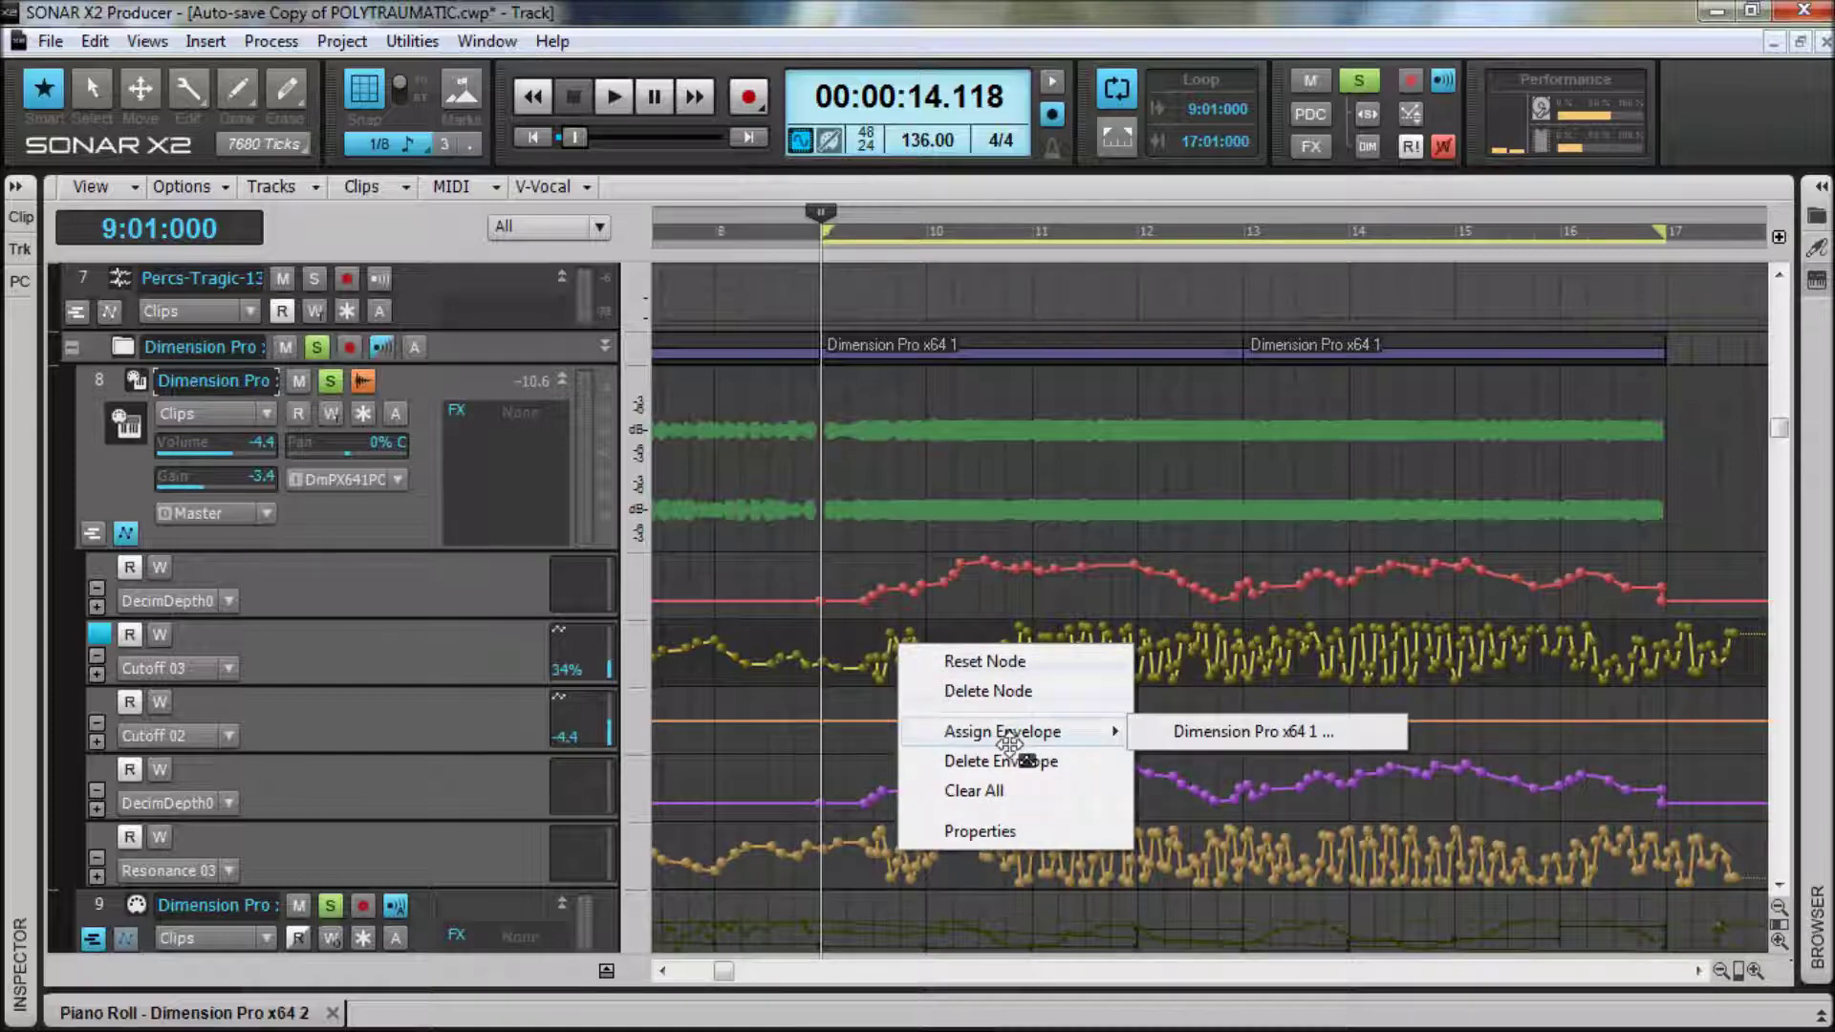
{"action": "left_click", "coordinate": [1197, 733]}
{"action": "scroll", "coordinate": [887, 547], "scroll_direction": "down", "scroll_amount": 12}
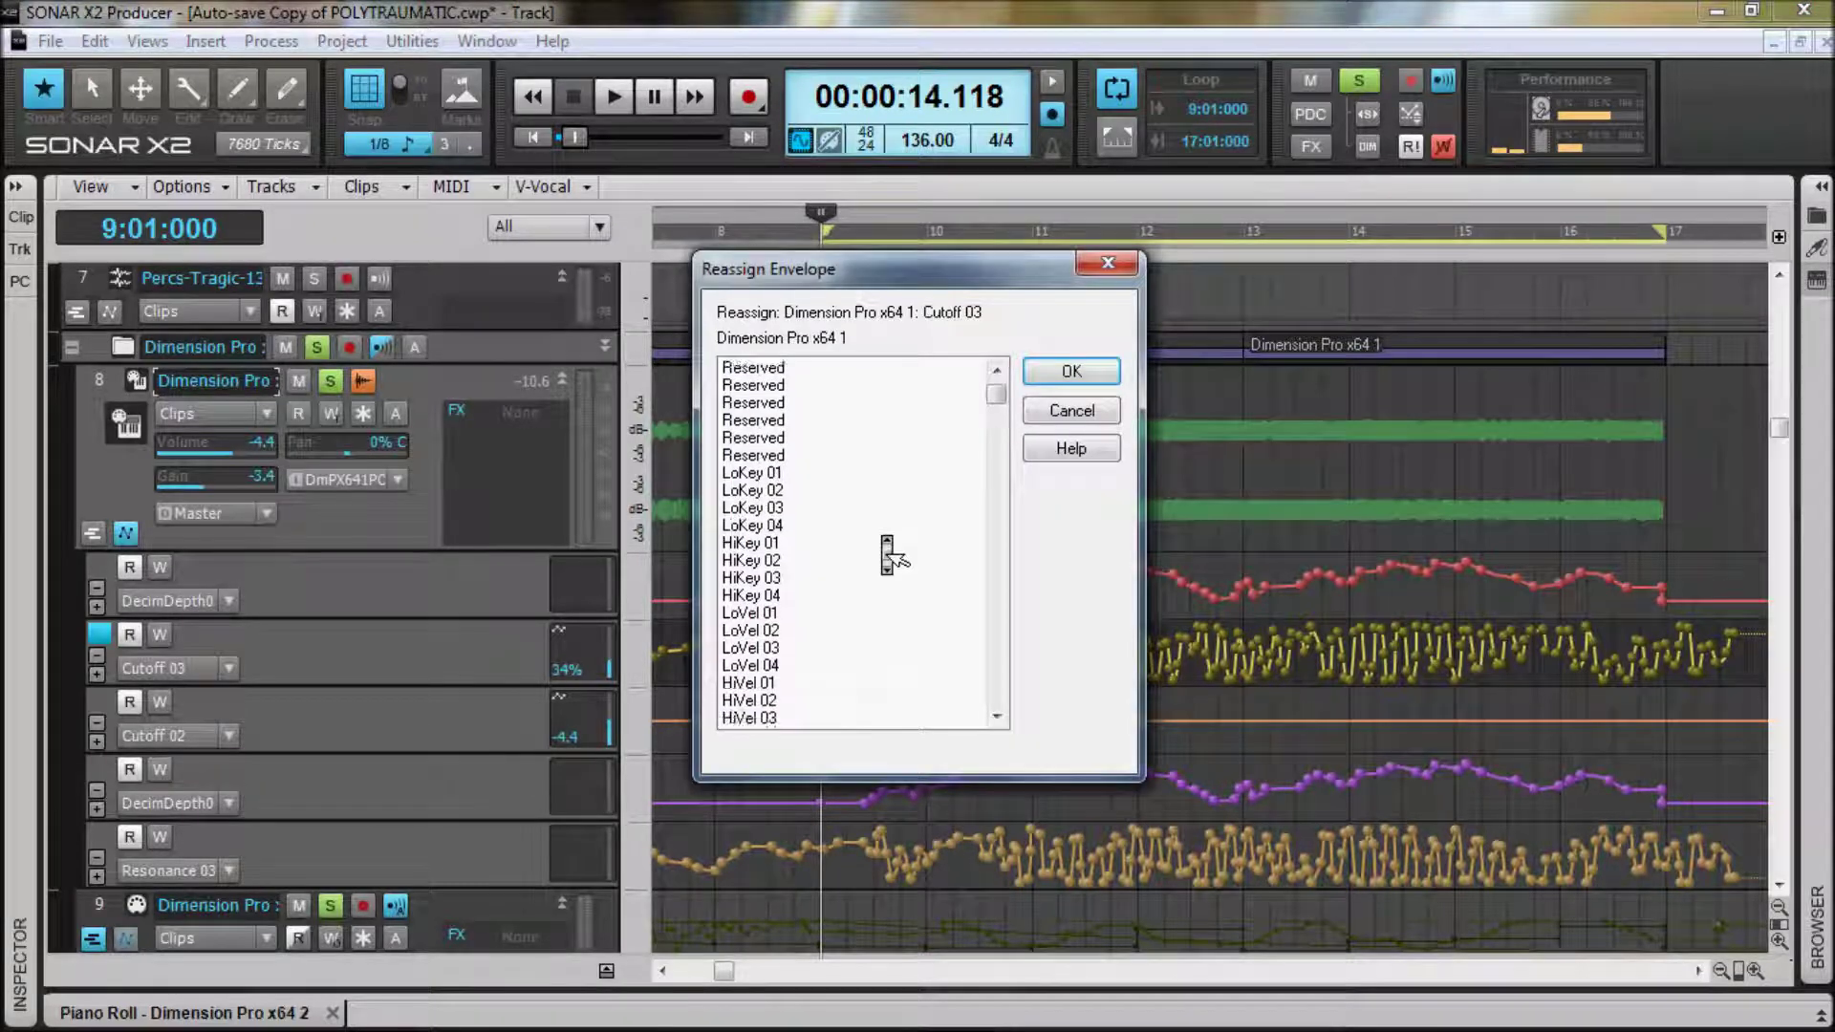
{"action": "left_click", "coordinate": [771, 528]}
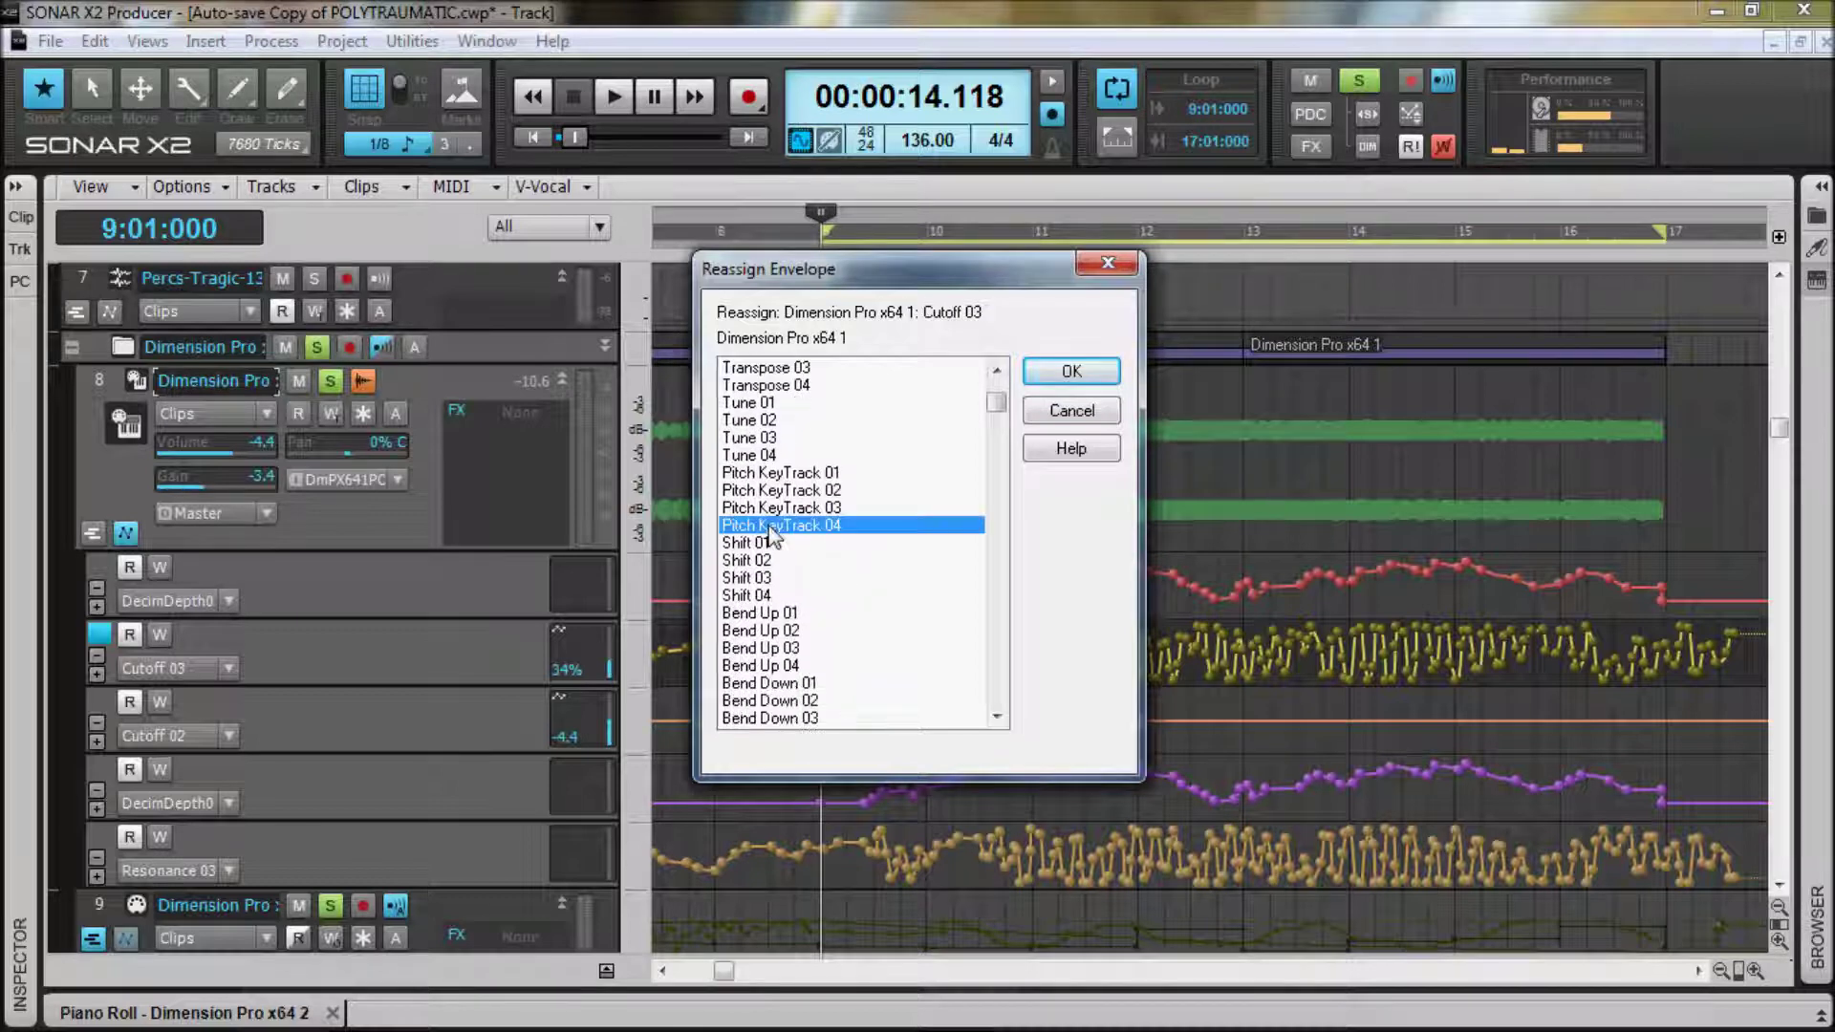
{"action": "key", "text": "c"}
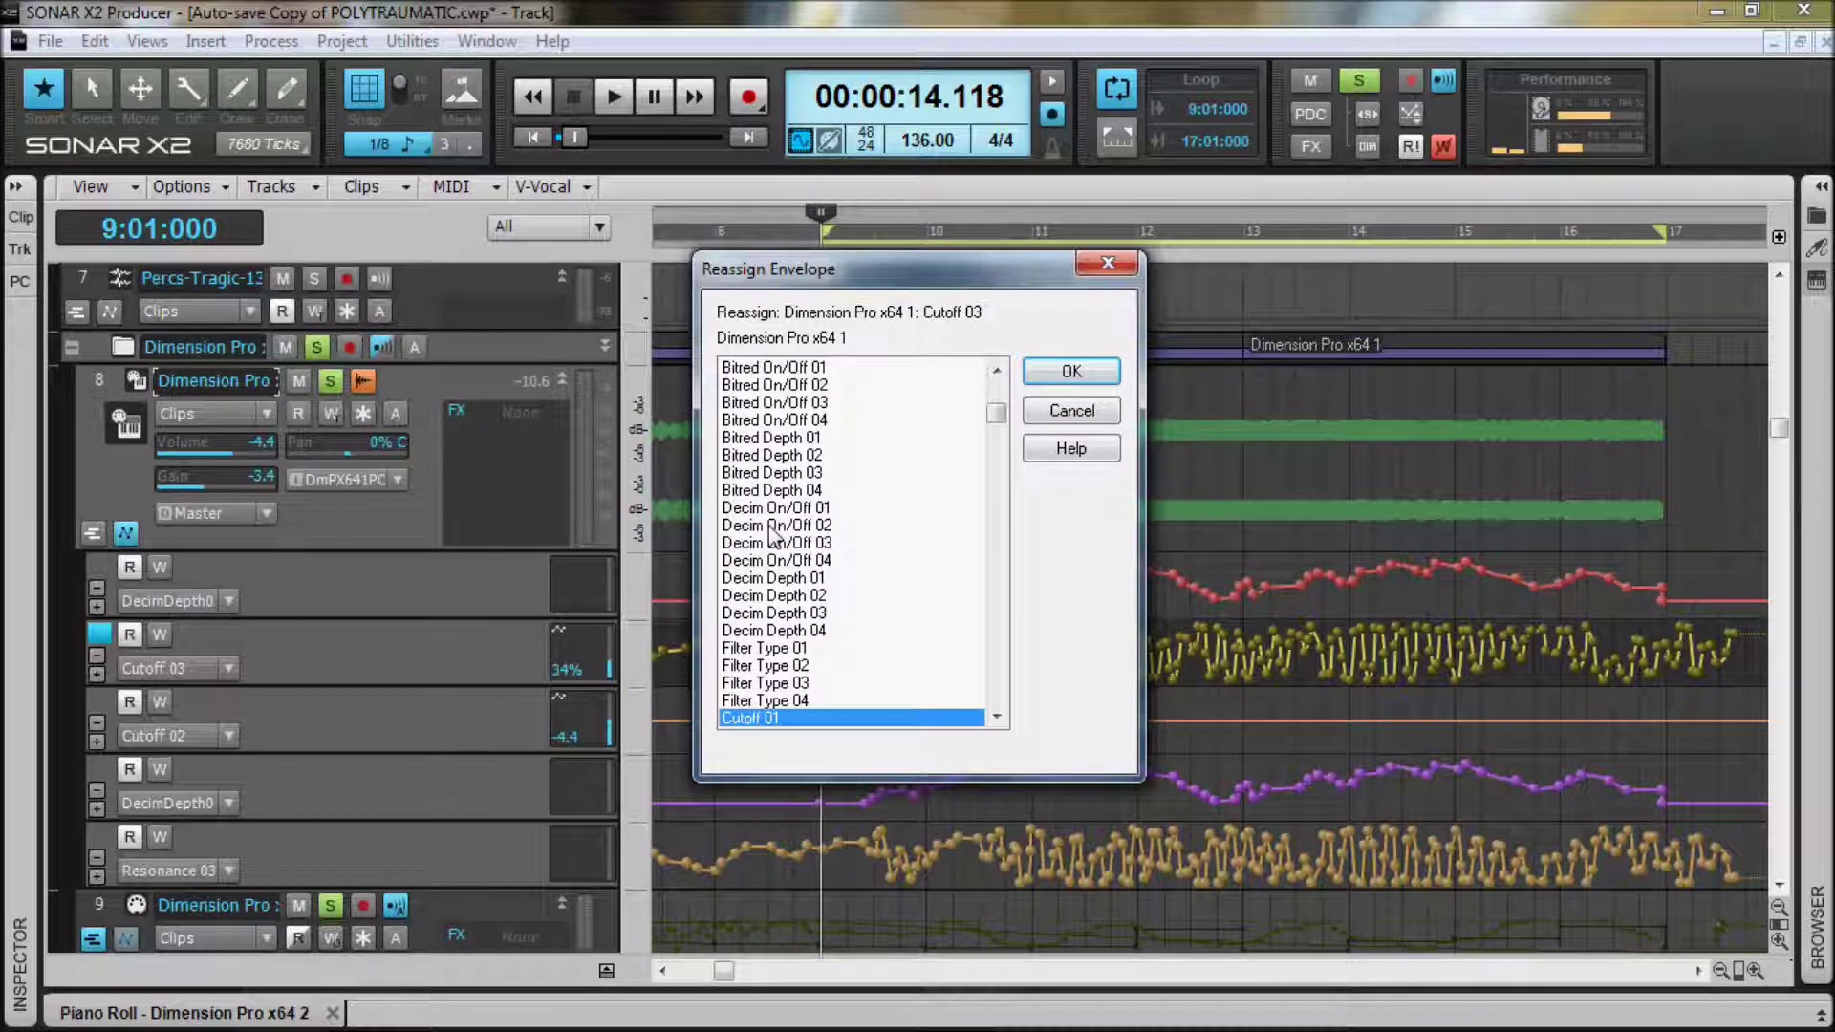
{"action": "left_click", "coordinate": [996, 717]}
{"action": "left_click", "coordinate": [996, 717]}
{"action": "left_click", "coordinate": [841, 702]}
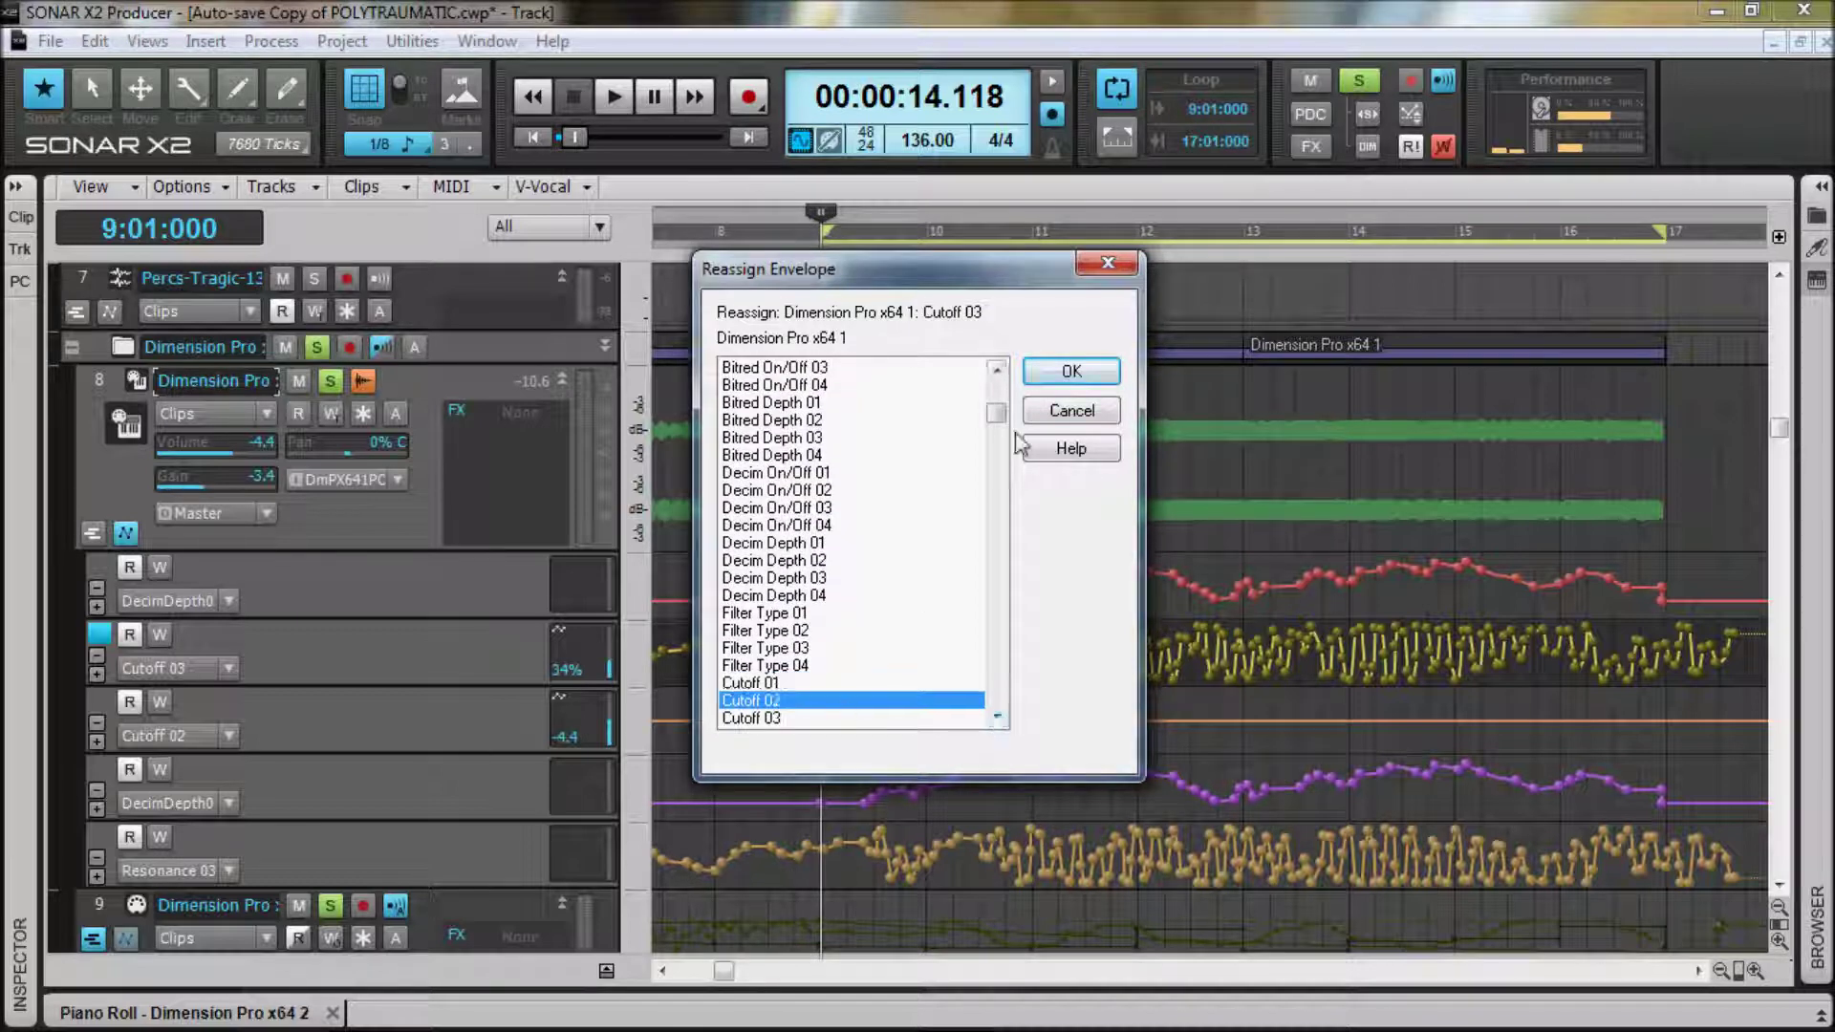
{"action": "left_click", "coordinate": [1067, 372]}
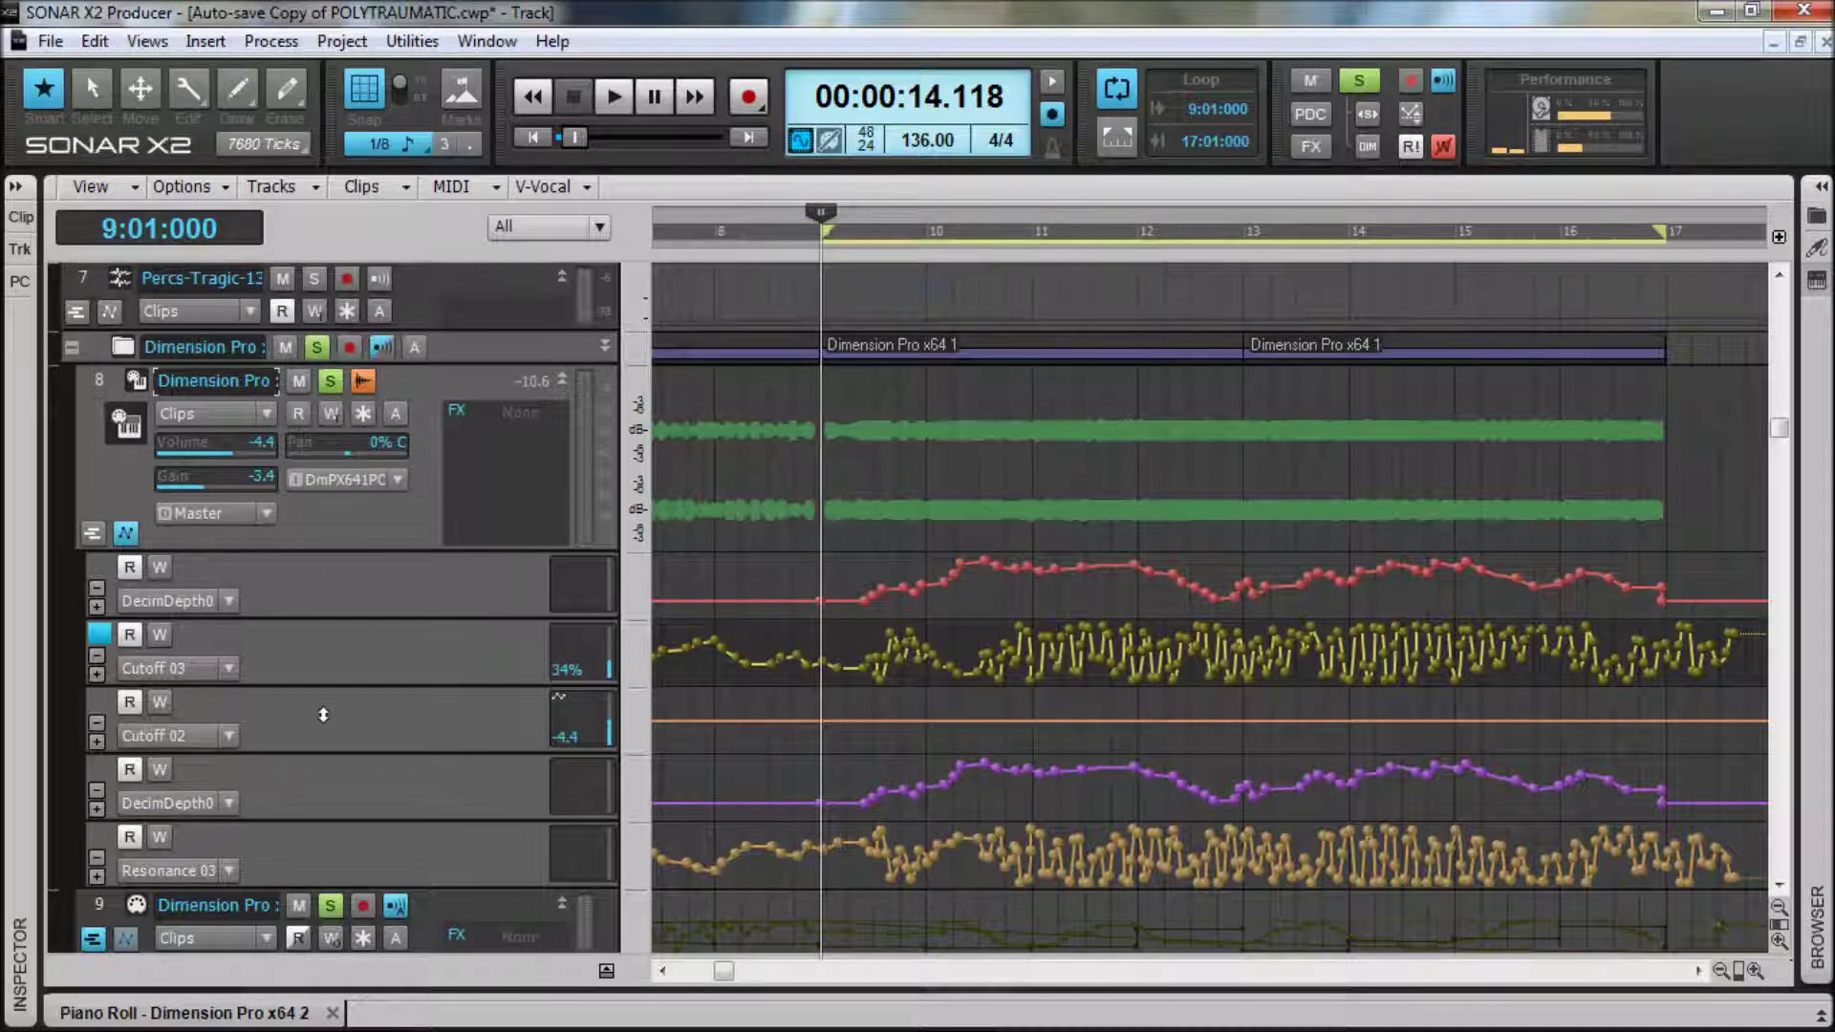
Examine which Dimension Pro x64 1 parameters are available and already assigned for the lane labelled Cutoff 03
{"action": "left_click", "coordinate": [228, 668]}
{"action": "mouse_move", "coordinate": [328, 801]}
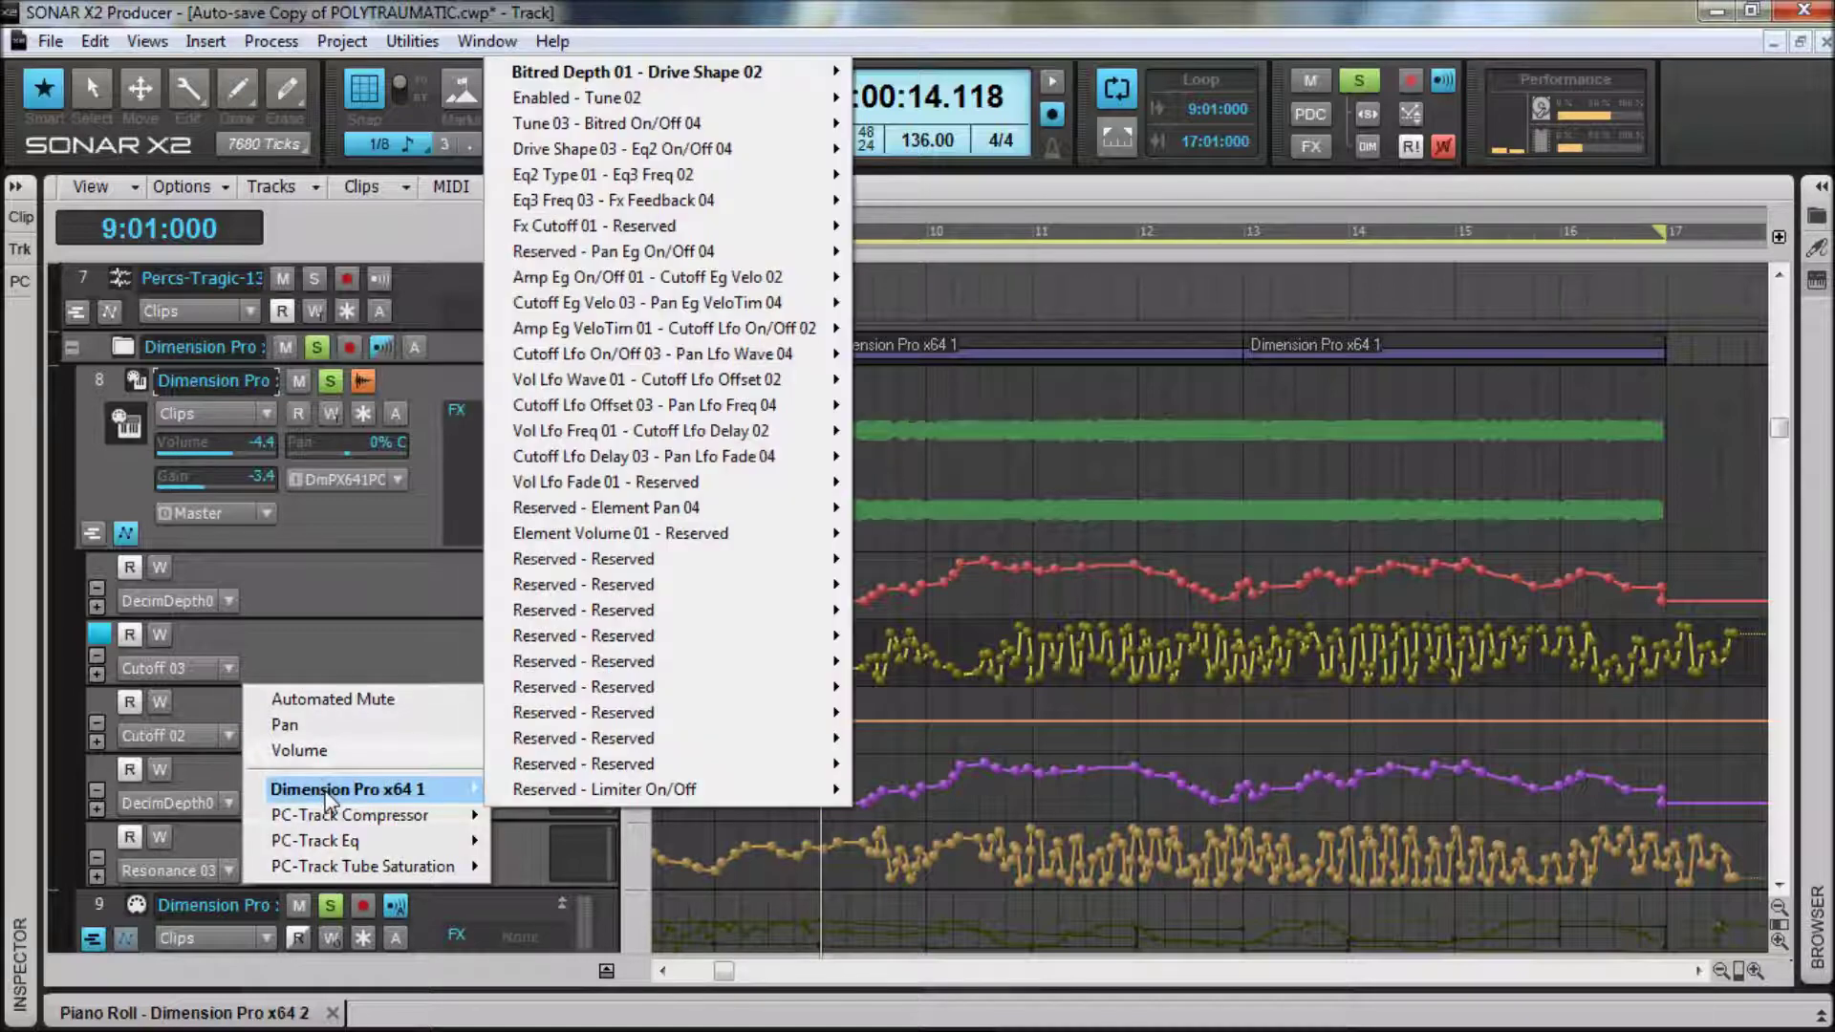
{"action": "mouse_move", "coordinate": [803, 72]}
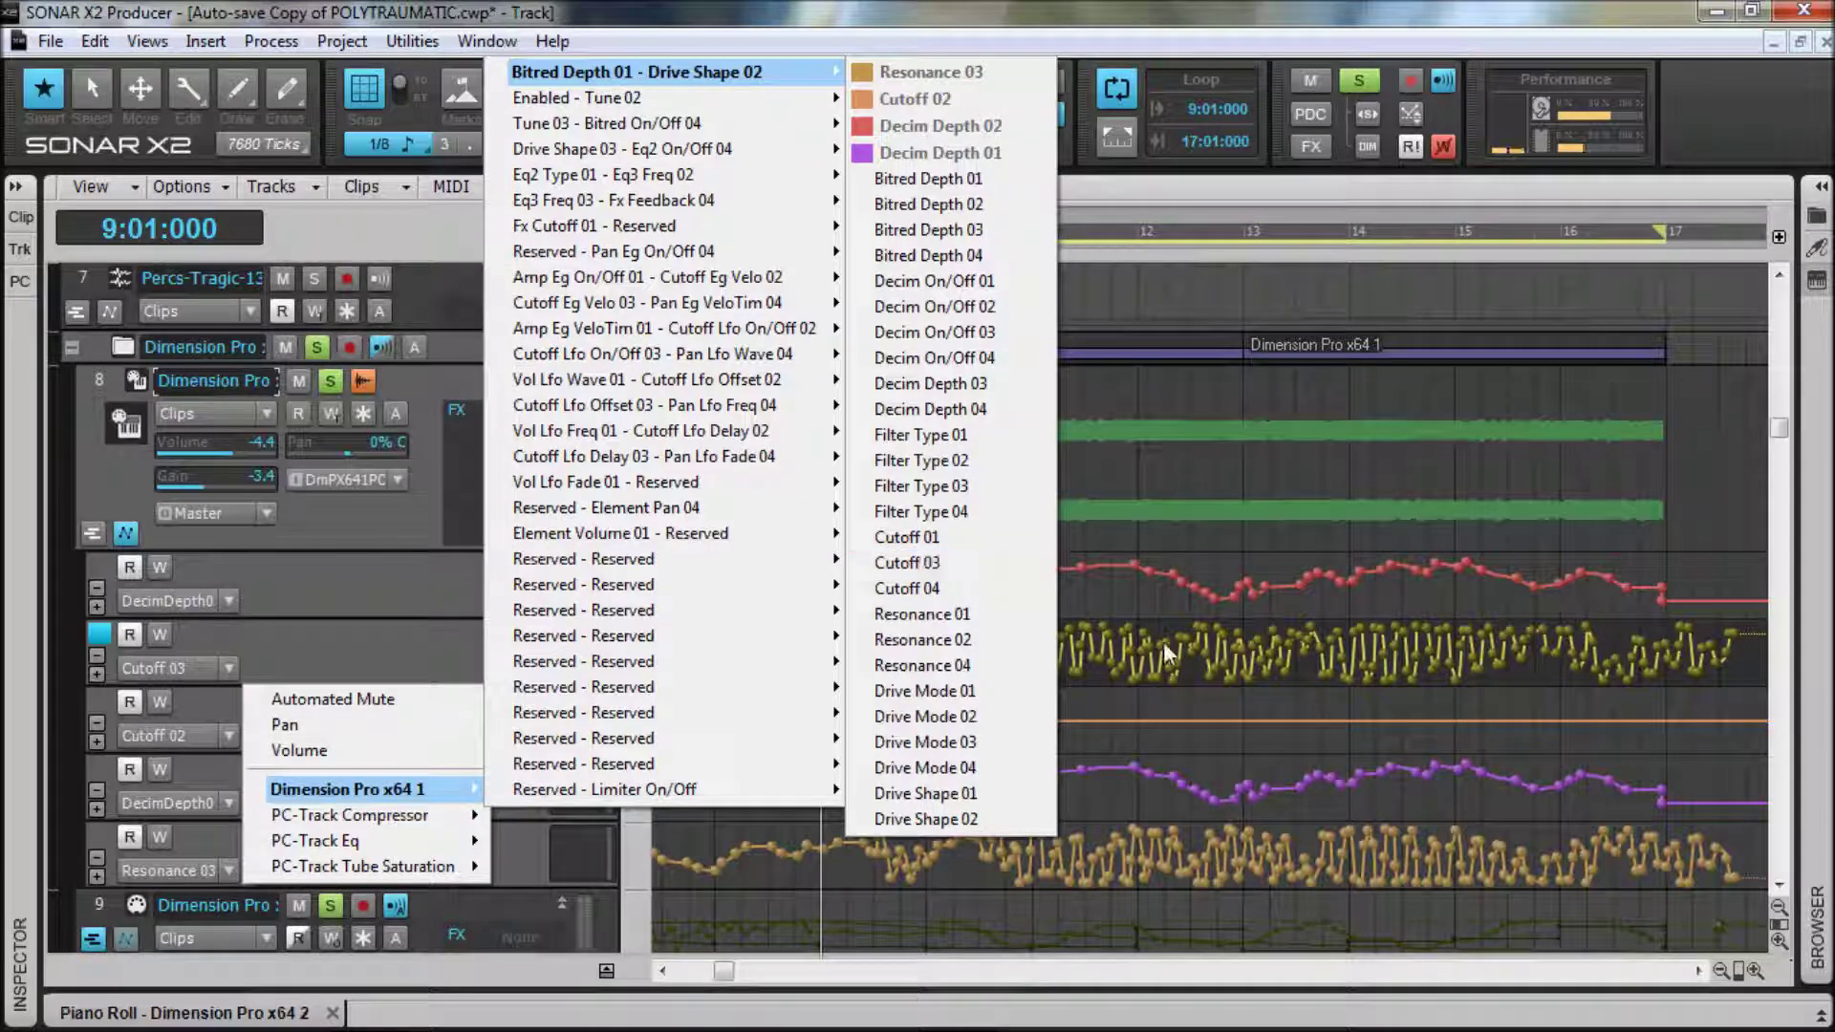
{"action": "left_click", "coordinate": [326, 649]}
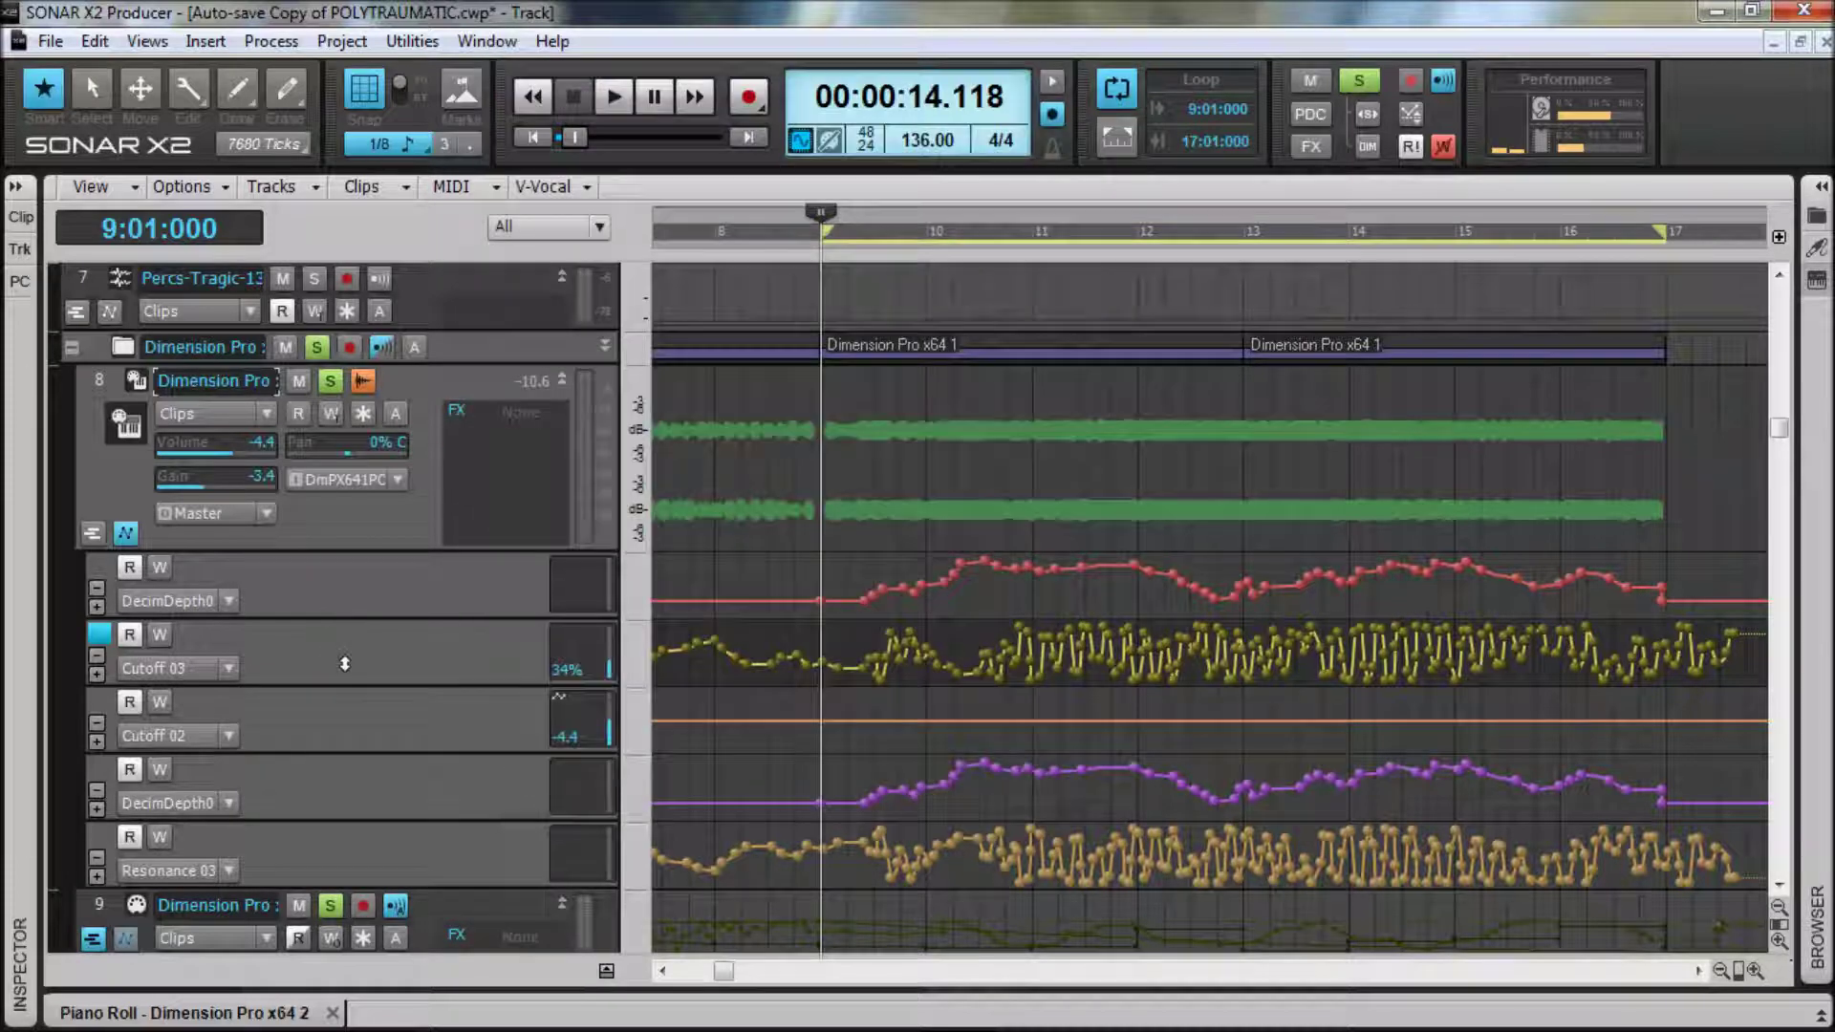
{"action": "left_click", "coordinate": [126, 533]}
{"action": "left_click", "coordinate": [126, 531]}
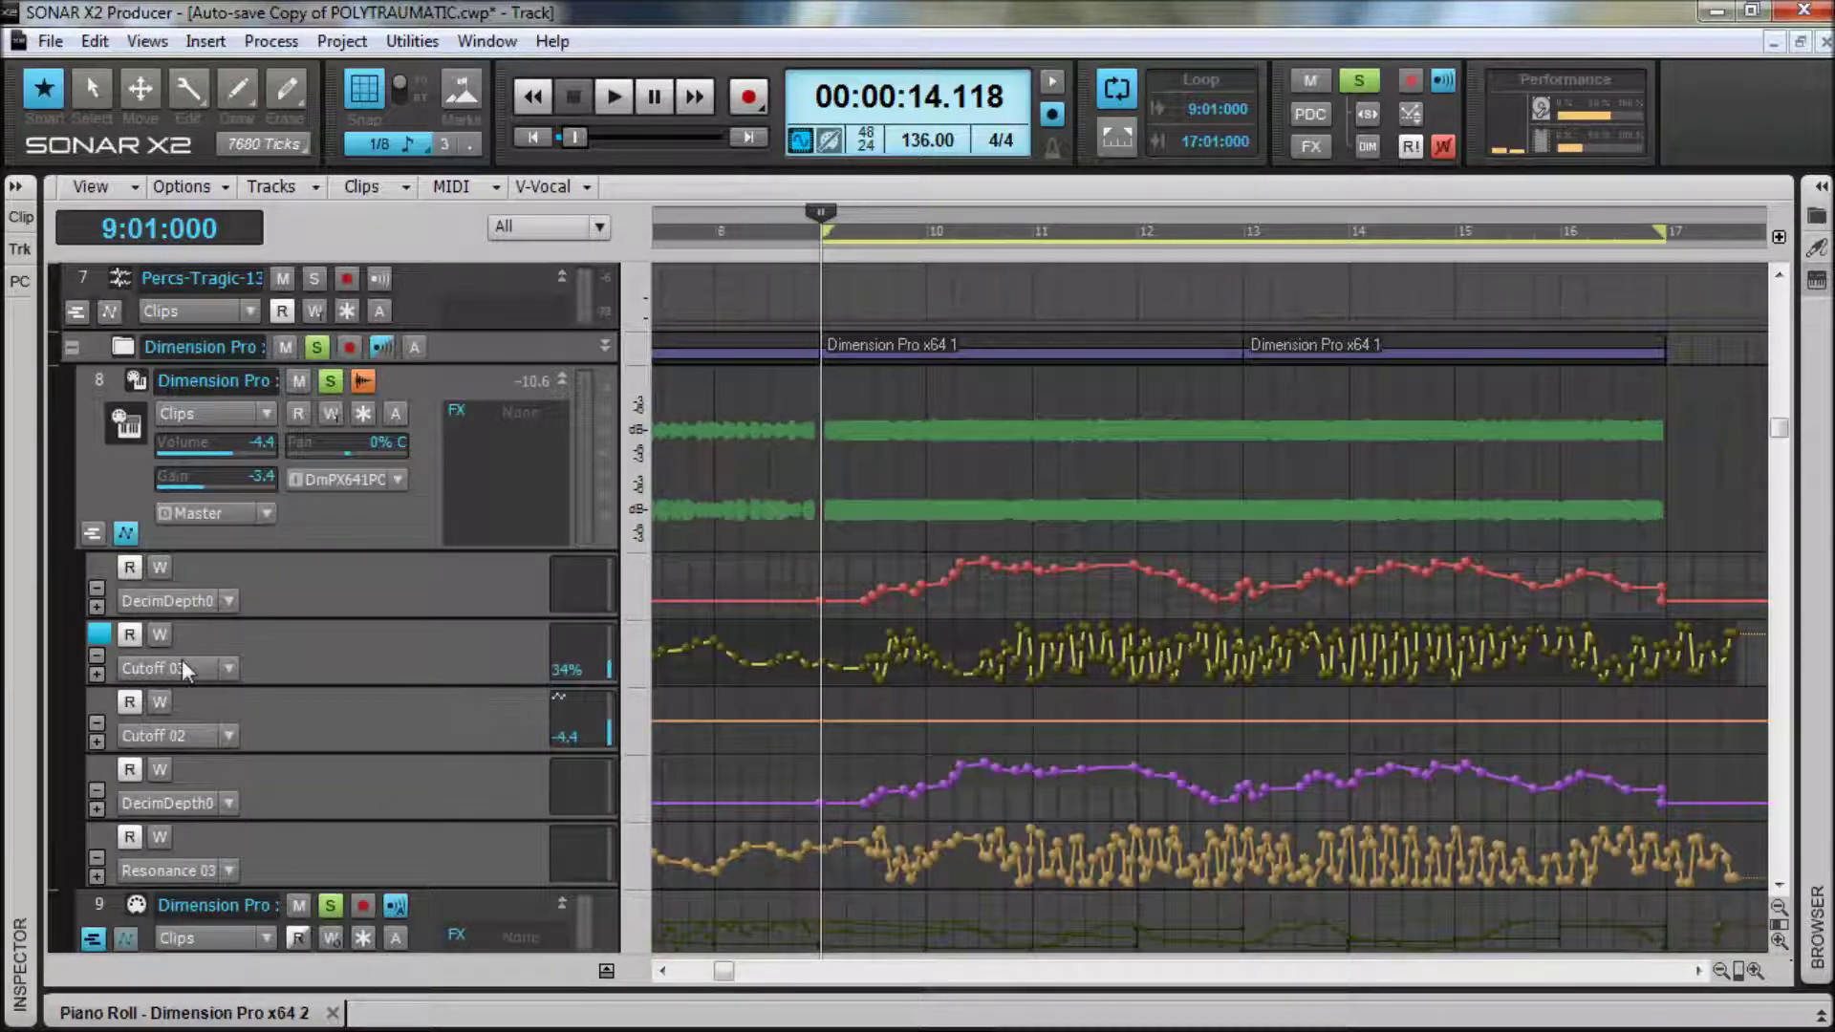
{"action": "left_click", "coordinate": [227, 666]}
{"action": "mouse_move", "coordinate": [415, 792]}
{"action": "mouse_move", "coordinate": [693, 84]}
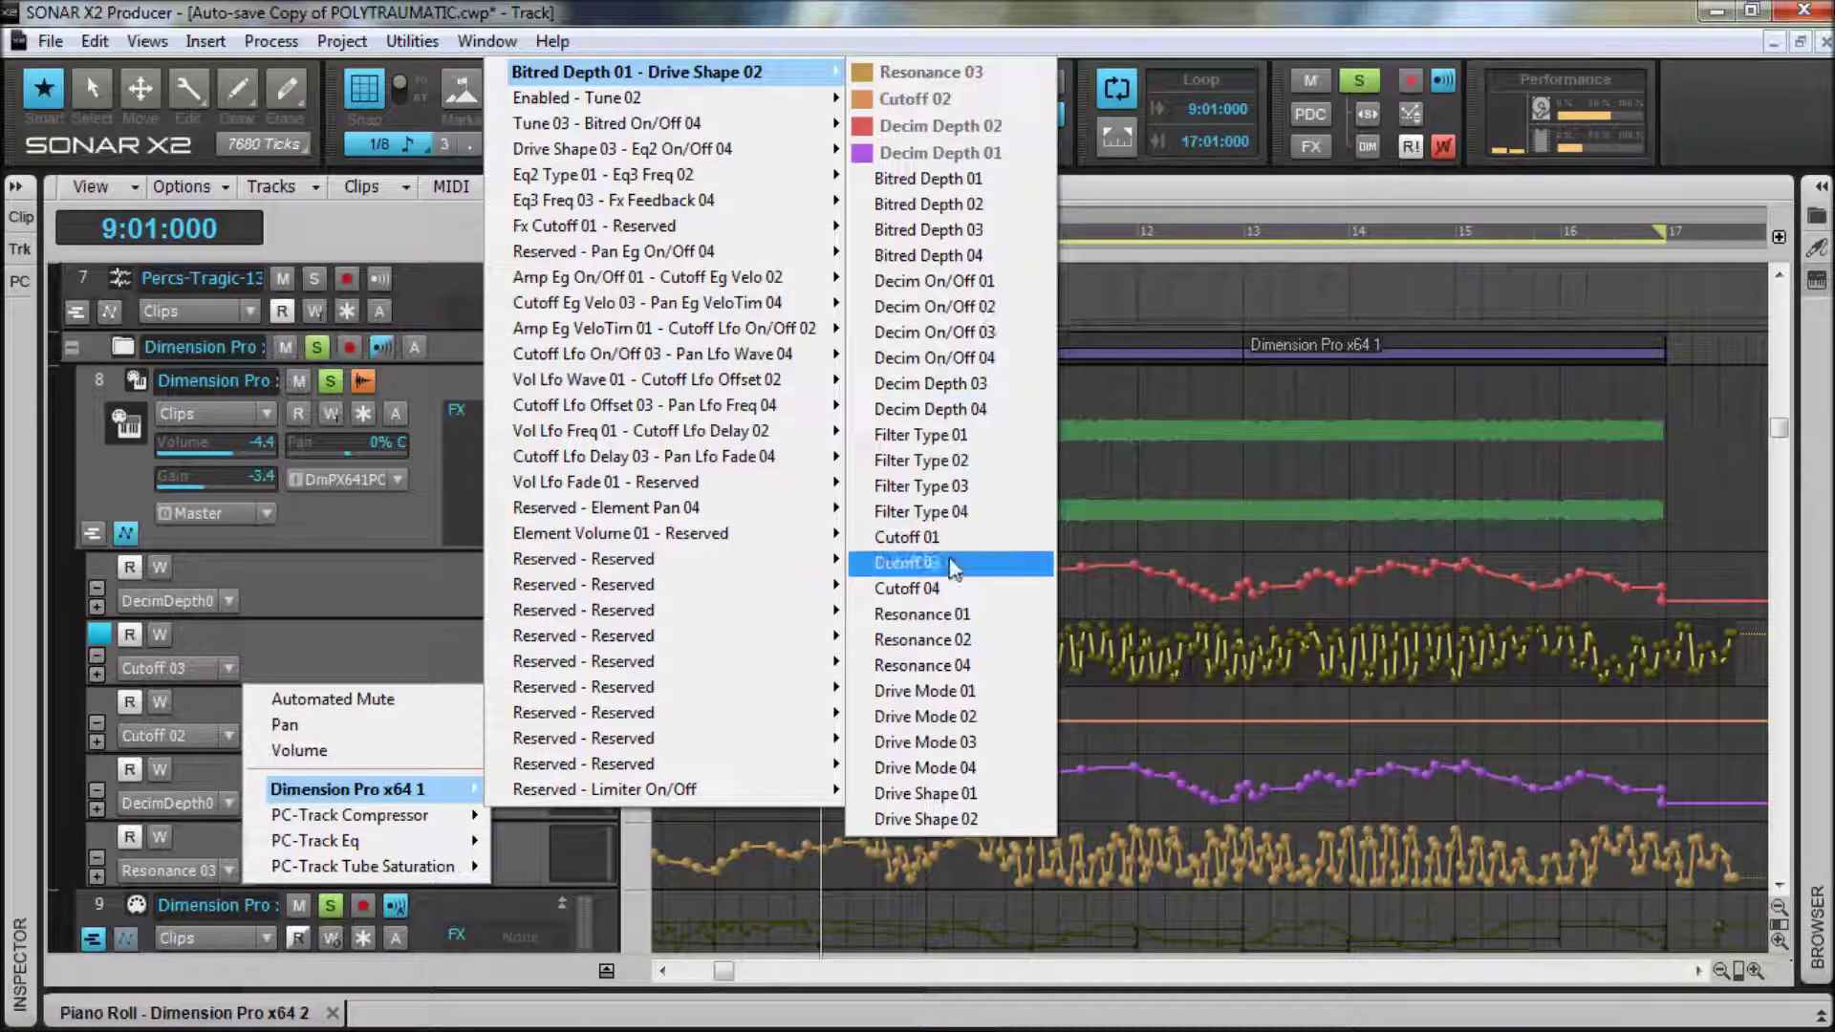
{"action": "left_click", "coordinate": [289, 656]}
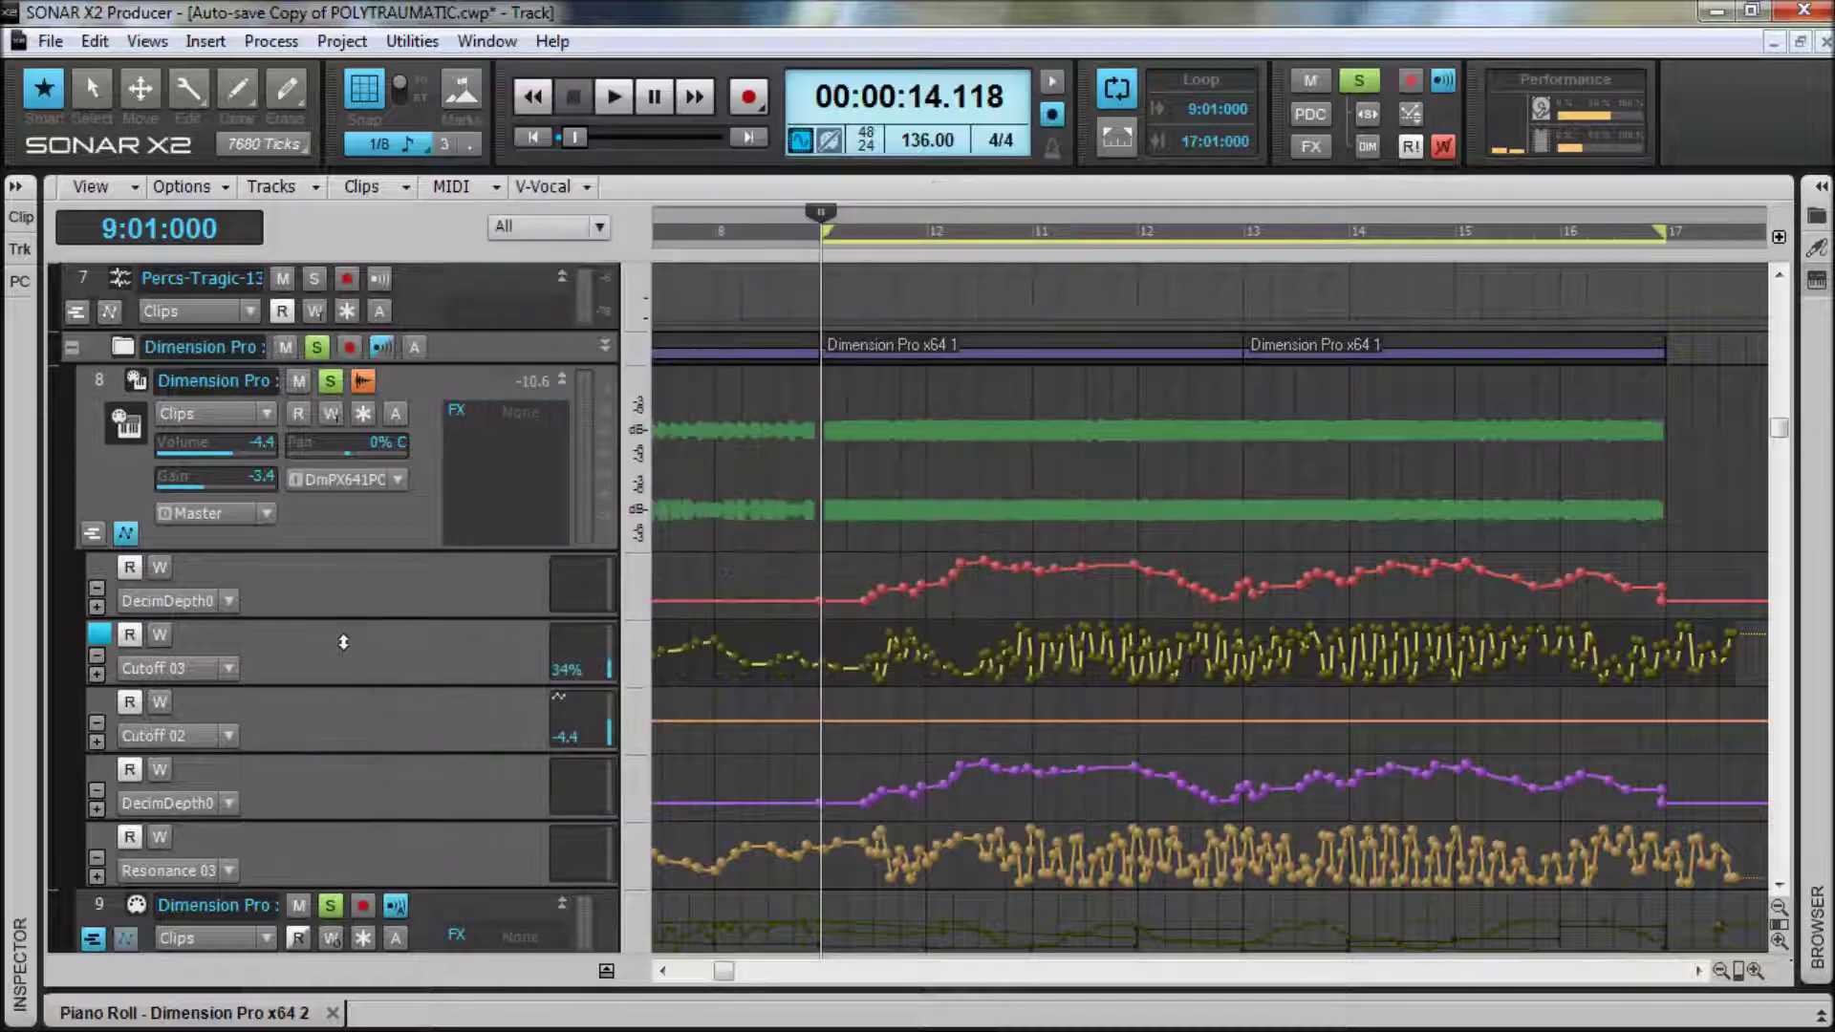
Remove the Cutoff 03 and Cutoff 02 automation lanes from track 8 and move the playhead to 8:03:480
{"action": "left_click", "coordinate": [98, 657]}
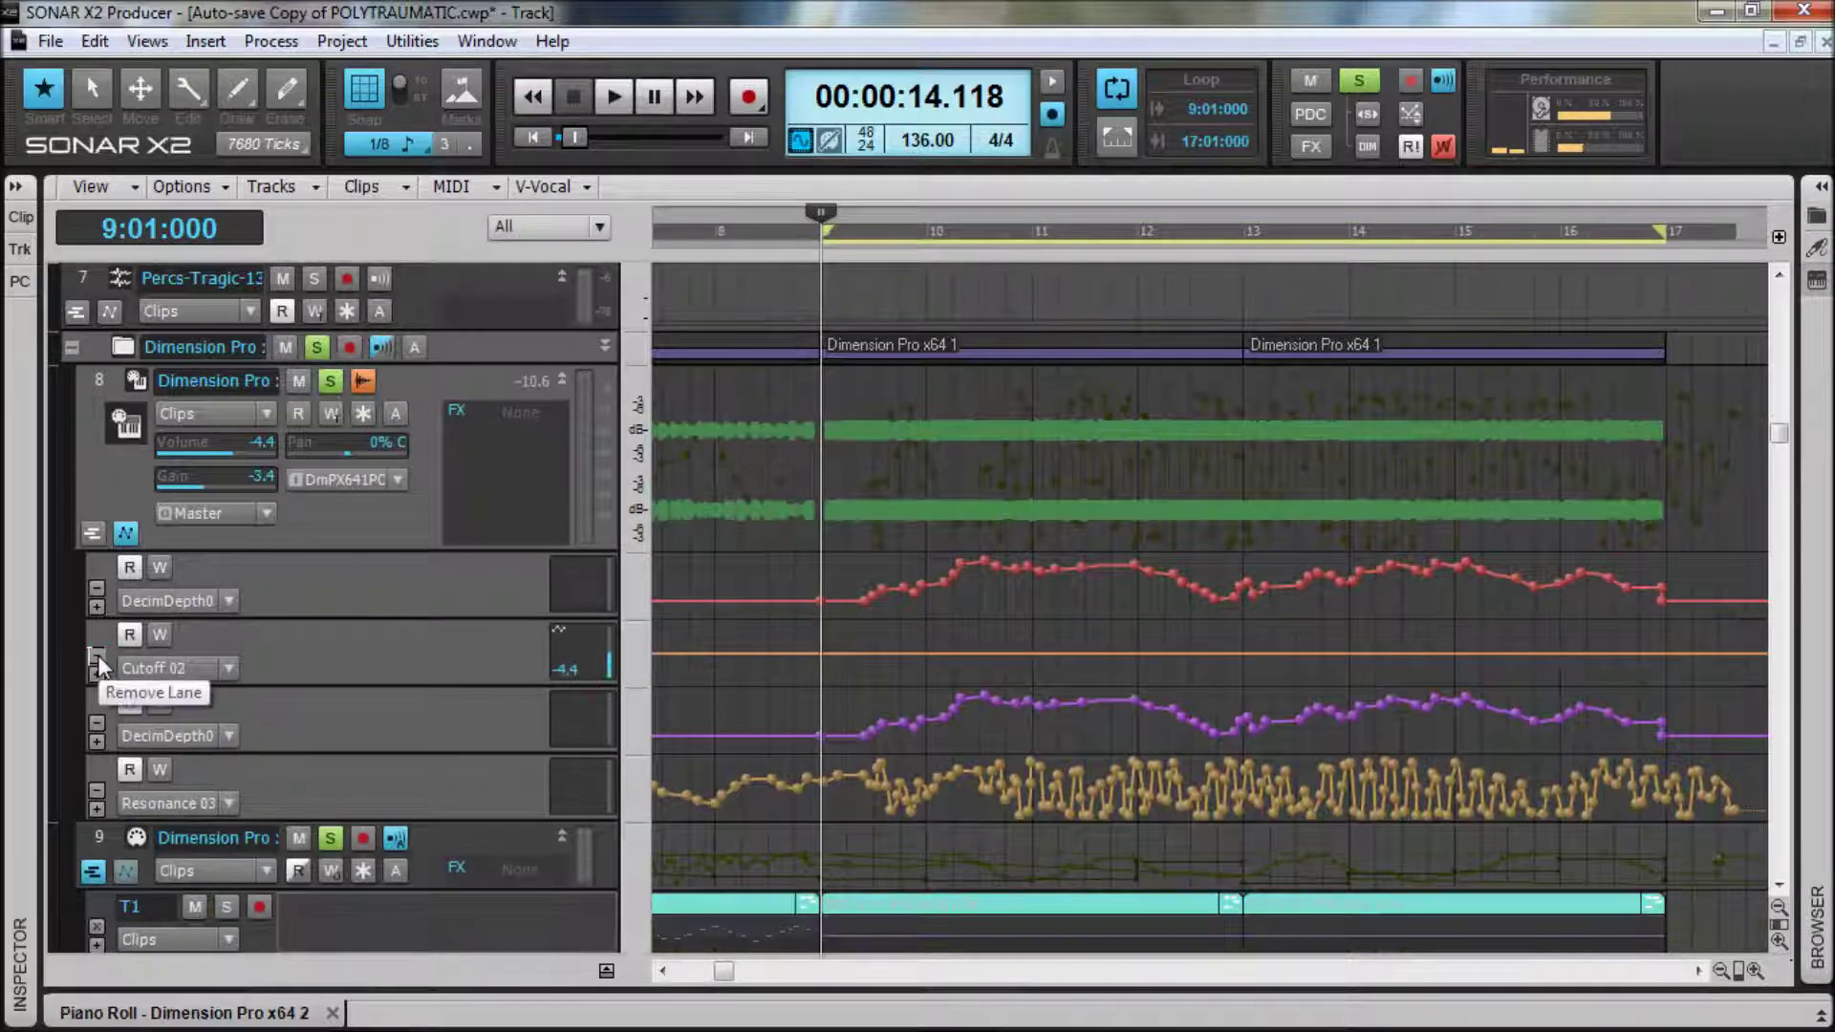
{"action": "left_click", "coordinate": [97, 657]}
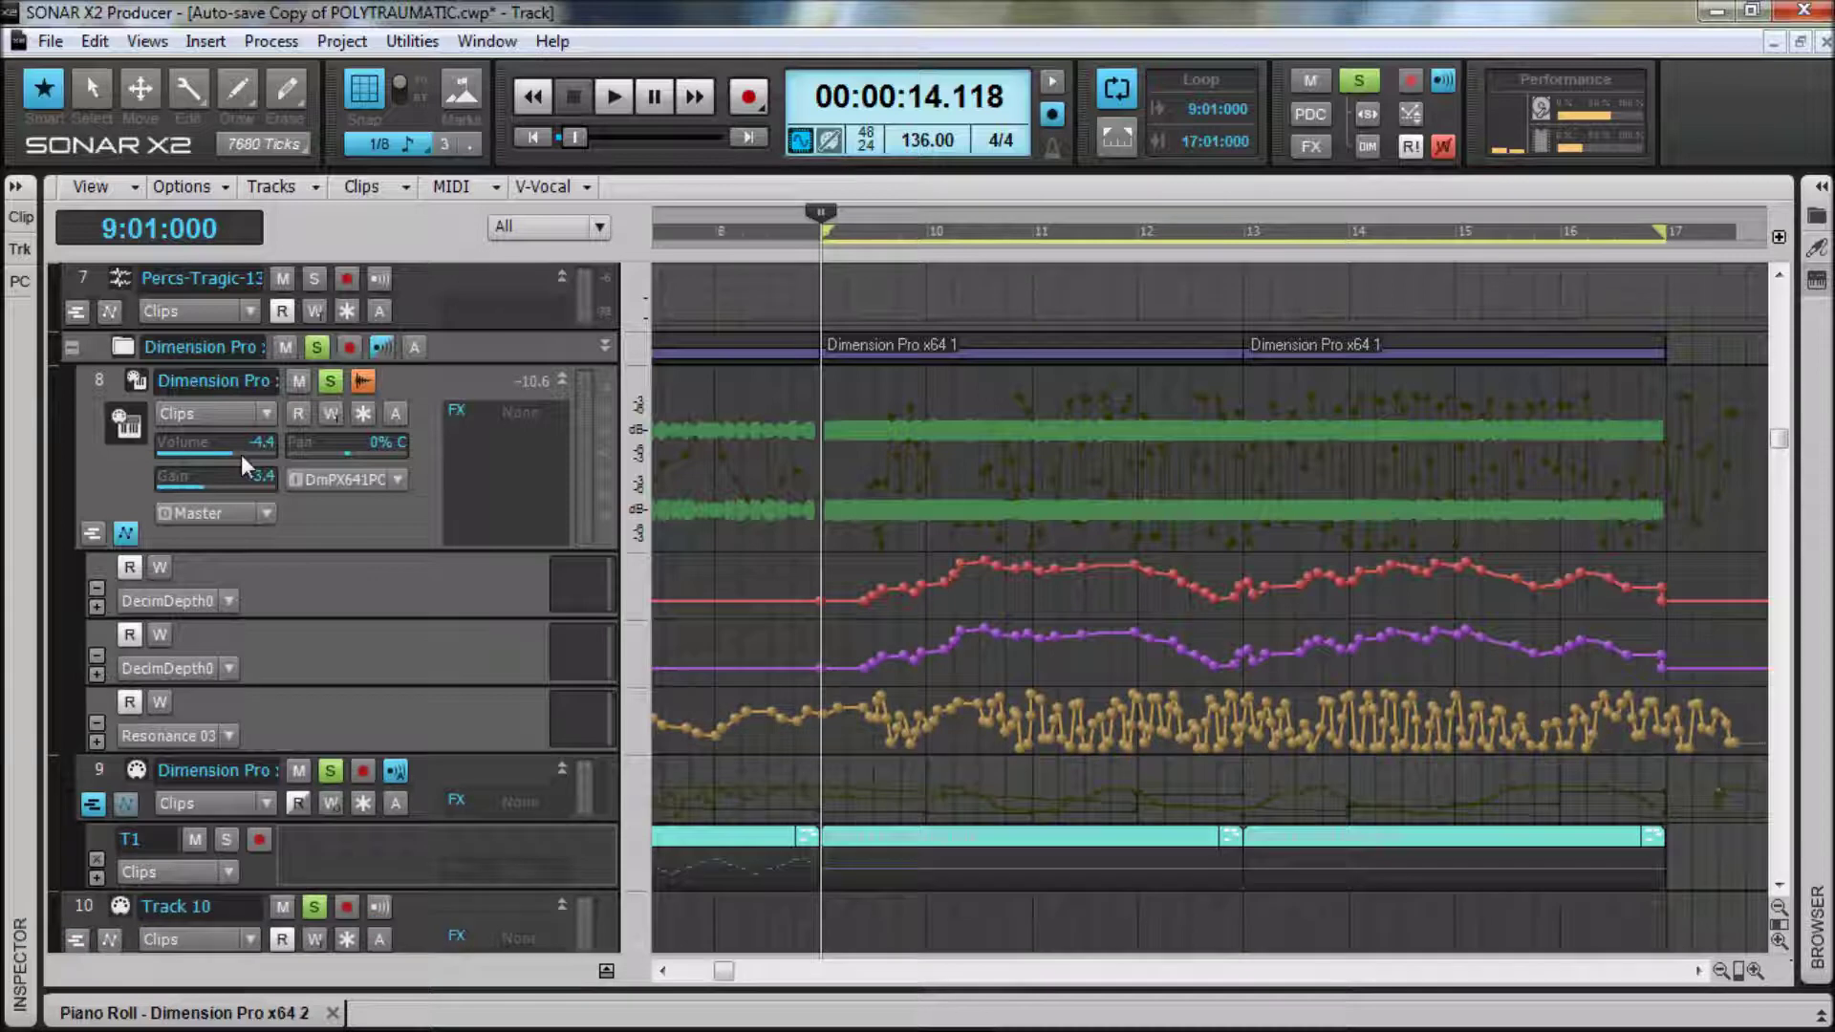
{"action": "left_click", "coordinate": [805, 498]}
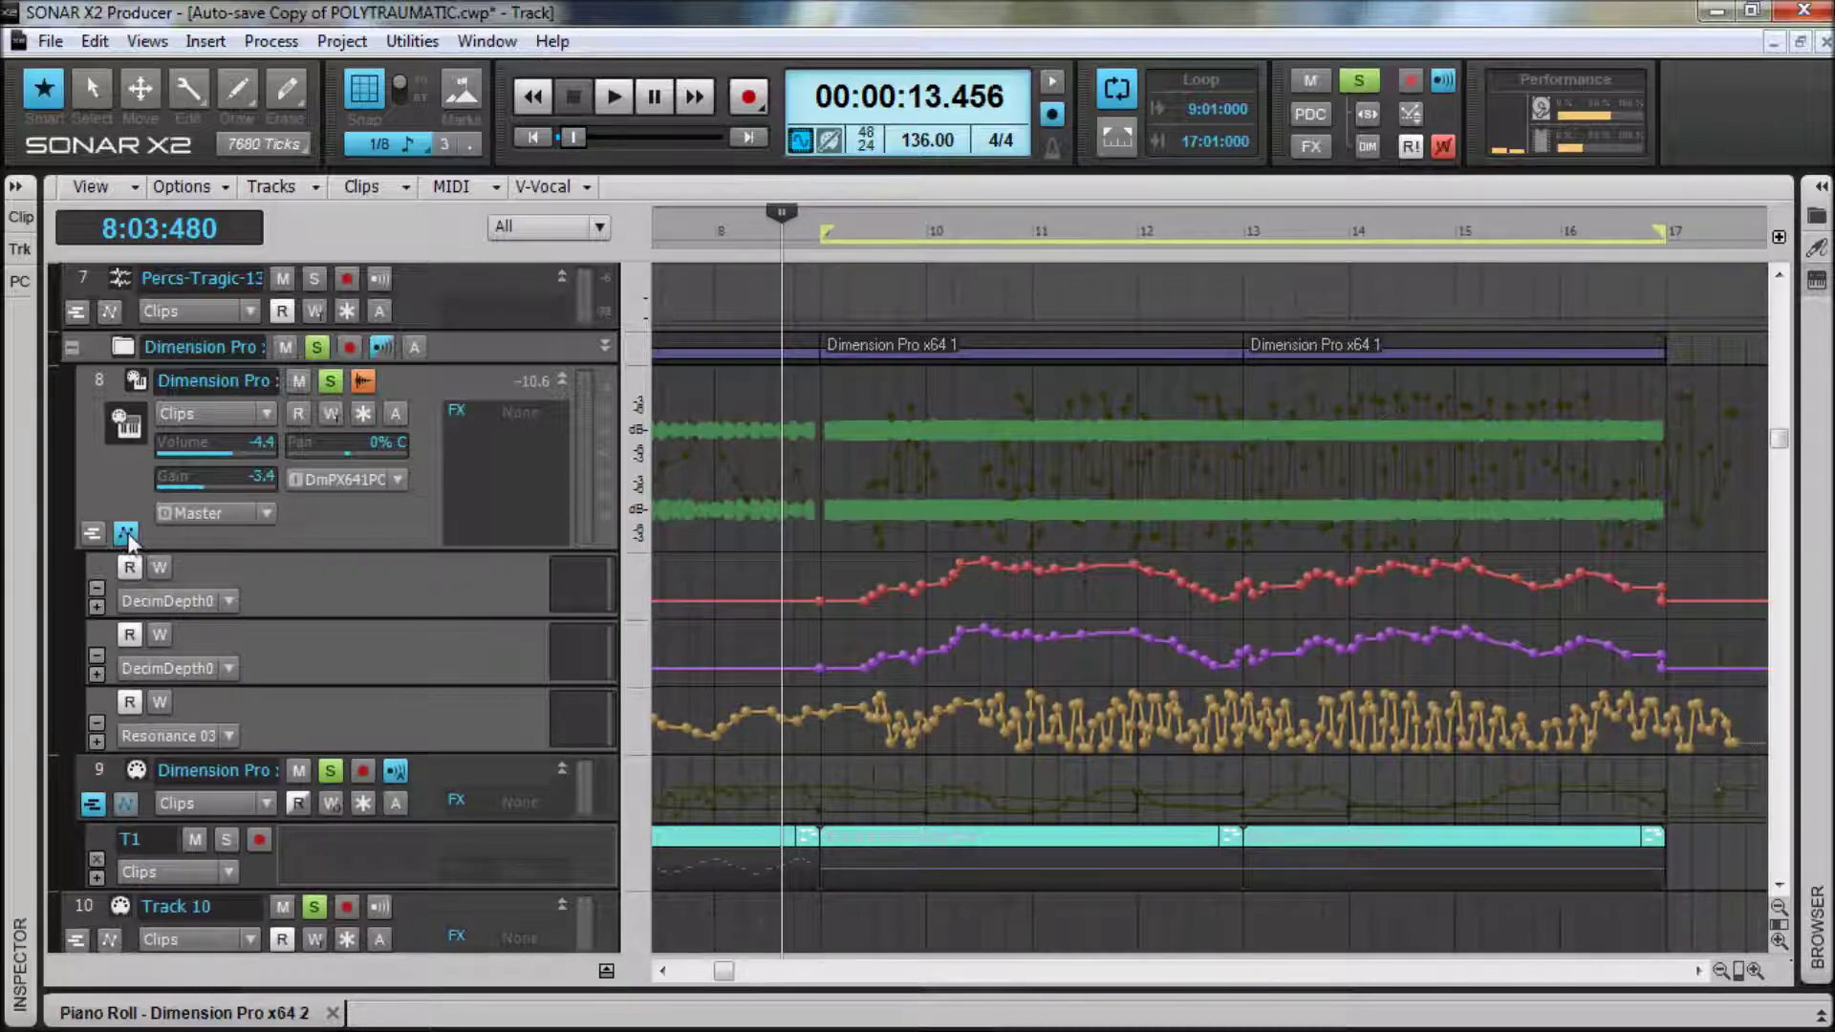
Add an automation lane below the first DecimDepth lane and show the Cutoff 02 envelope in it
{"action": "left_click", "coordinate": [125, 533]}
{"action": "left_click", "coordinate": [125, 533]}
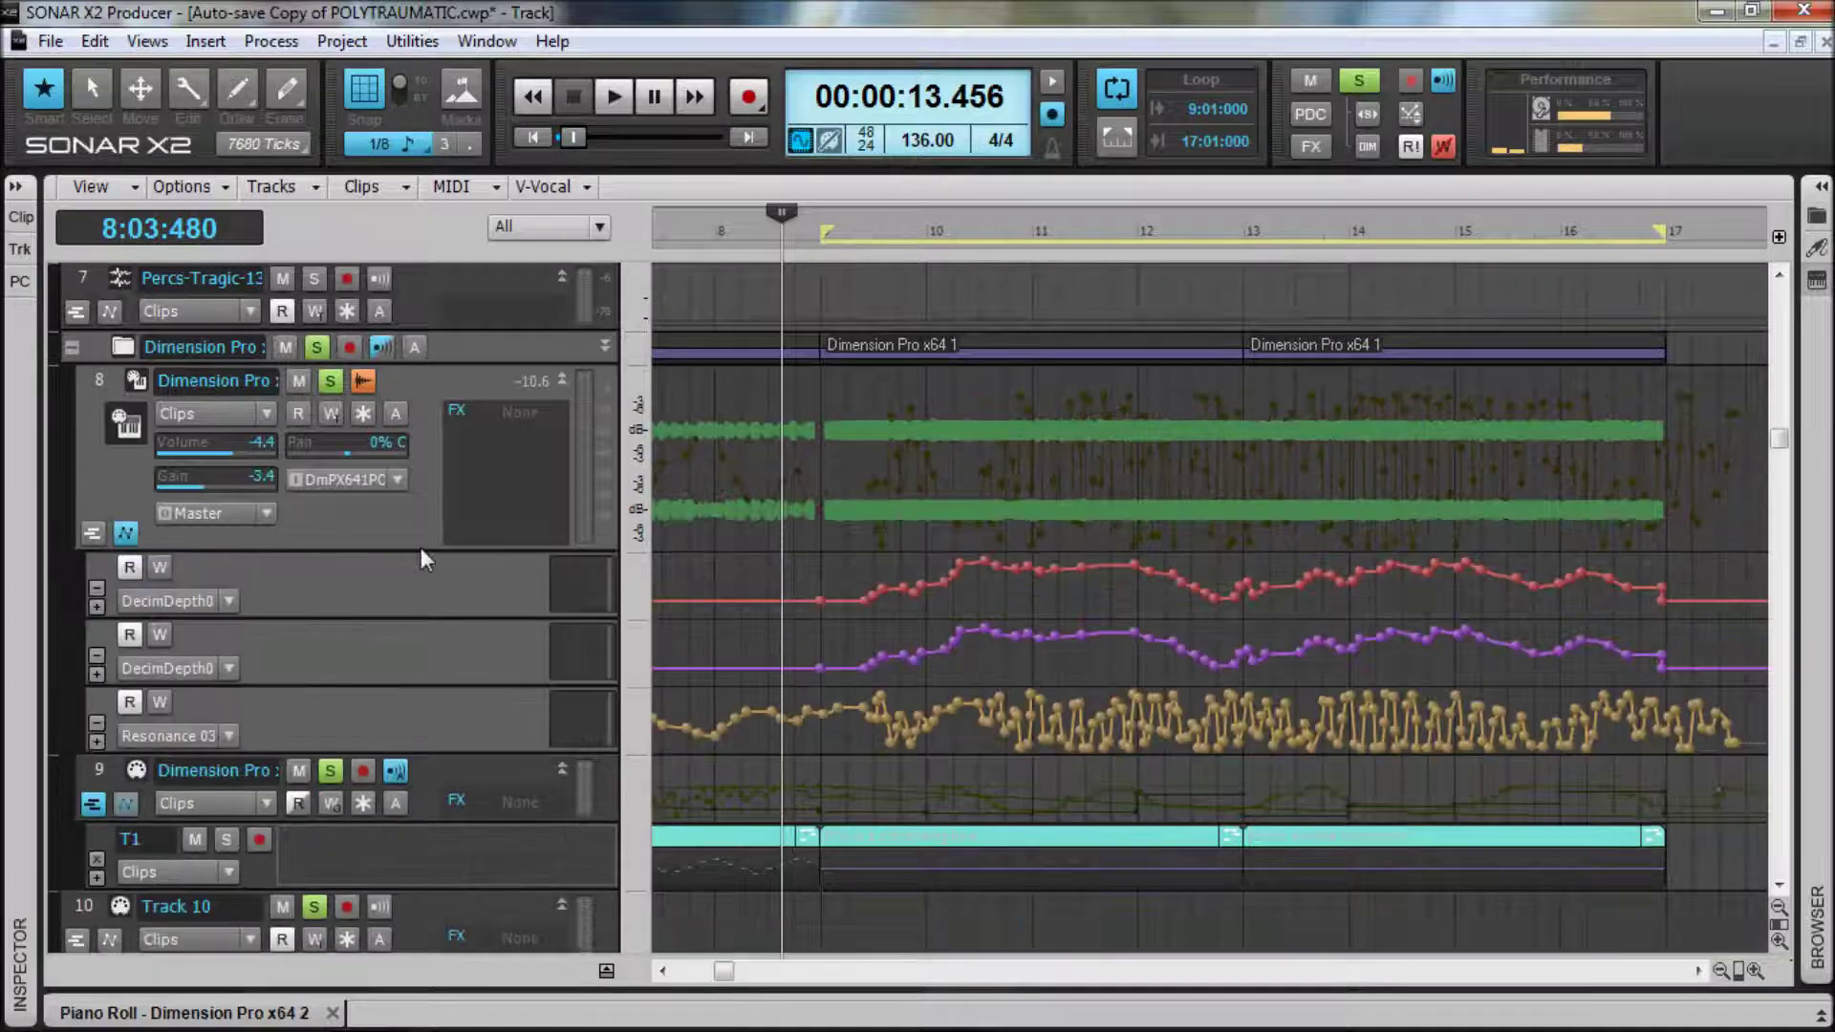
{"action": "left_click", "coordinate": [96, 606]}
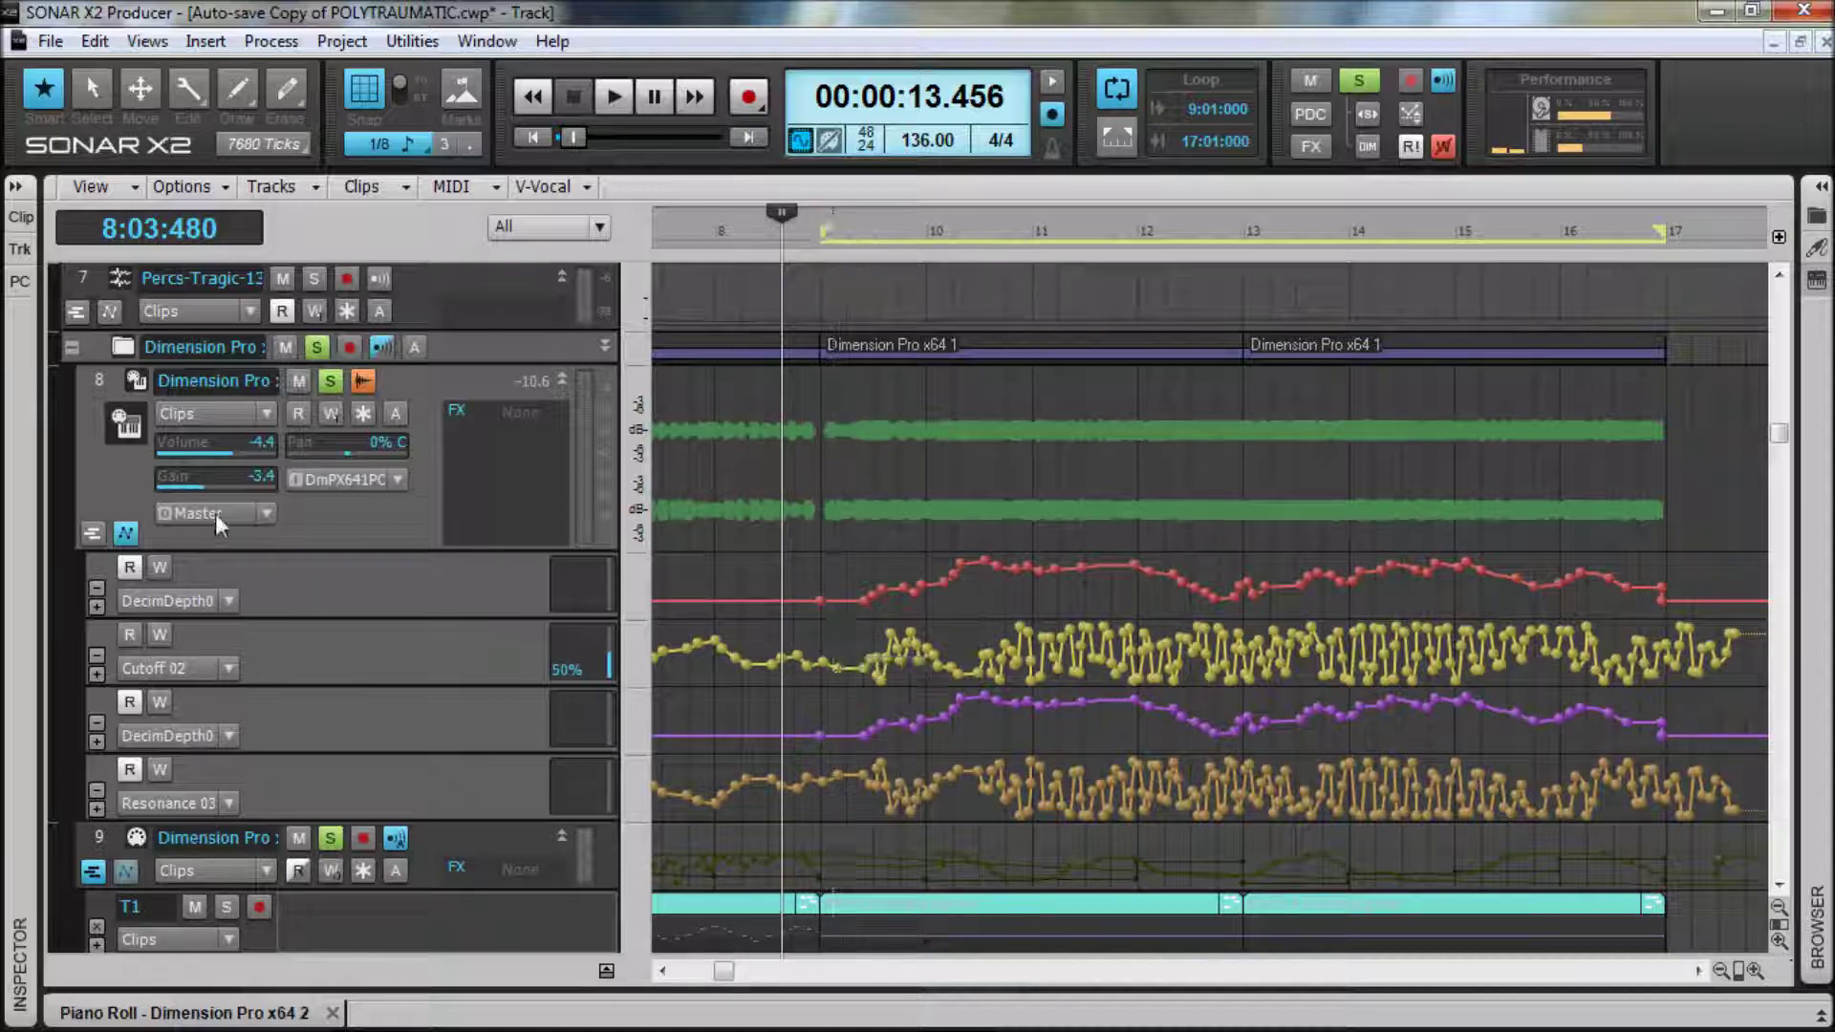
Add another lane above Cutoff 02 on track 8 and assign it to Dimension Pro x64 1's Cutoff 03 parameter
{"action": "left_click", "coordinate": [99, 606]}
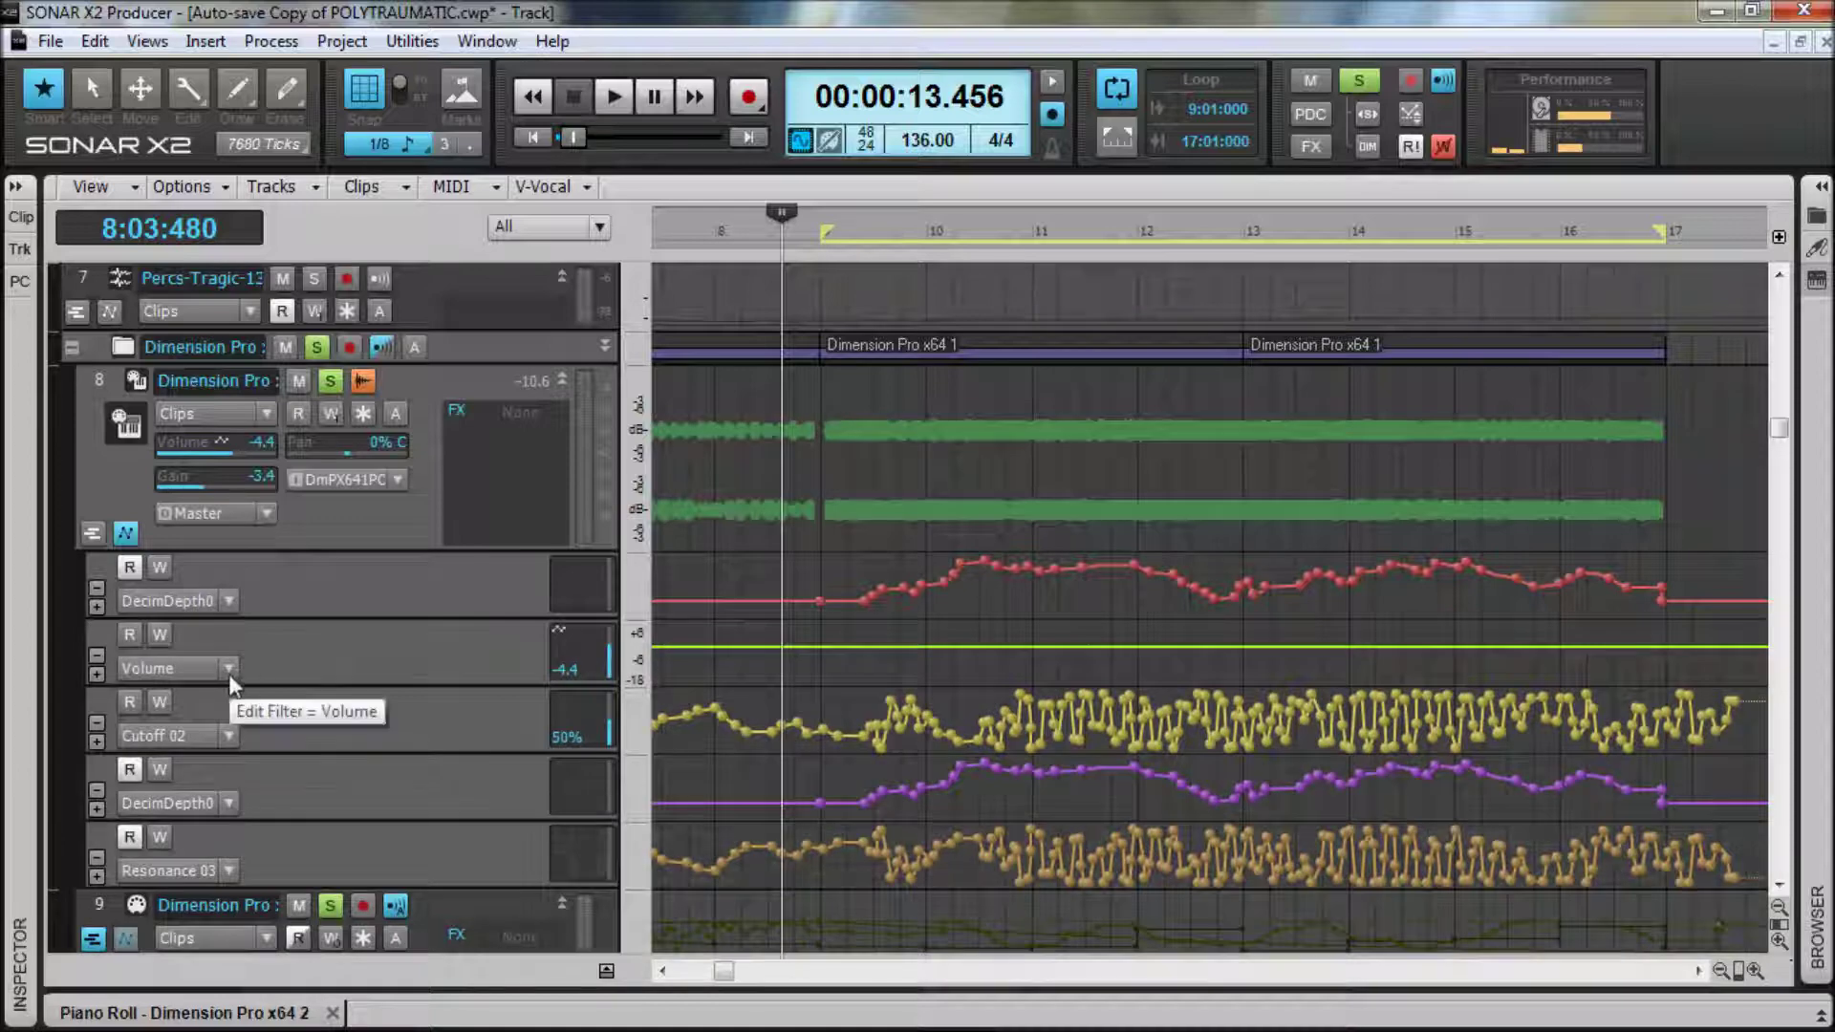
{"action": "left_click", "coordinate": [227, 668]}
{"action": "mouse_move", "coordinate": [318, 801]}
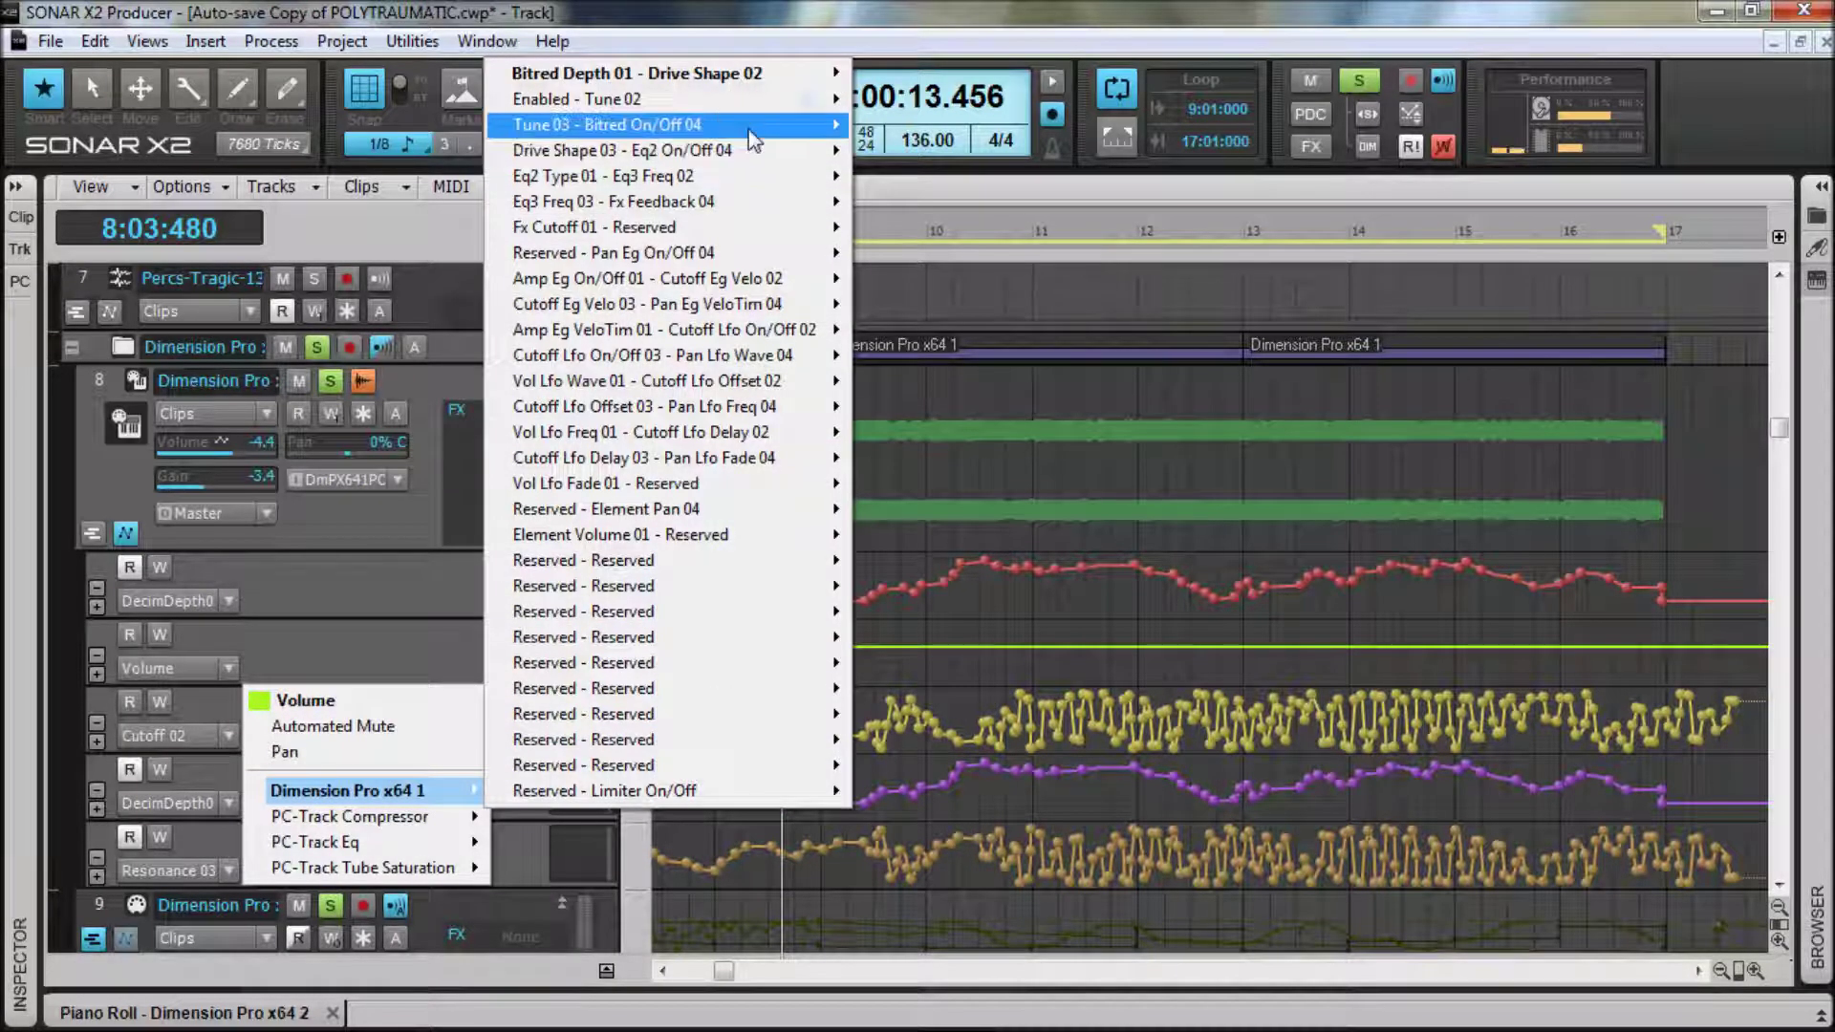
{"action": "mouse_move", "coordinate": [748, 78]}
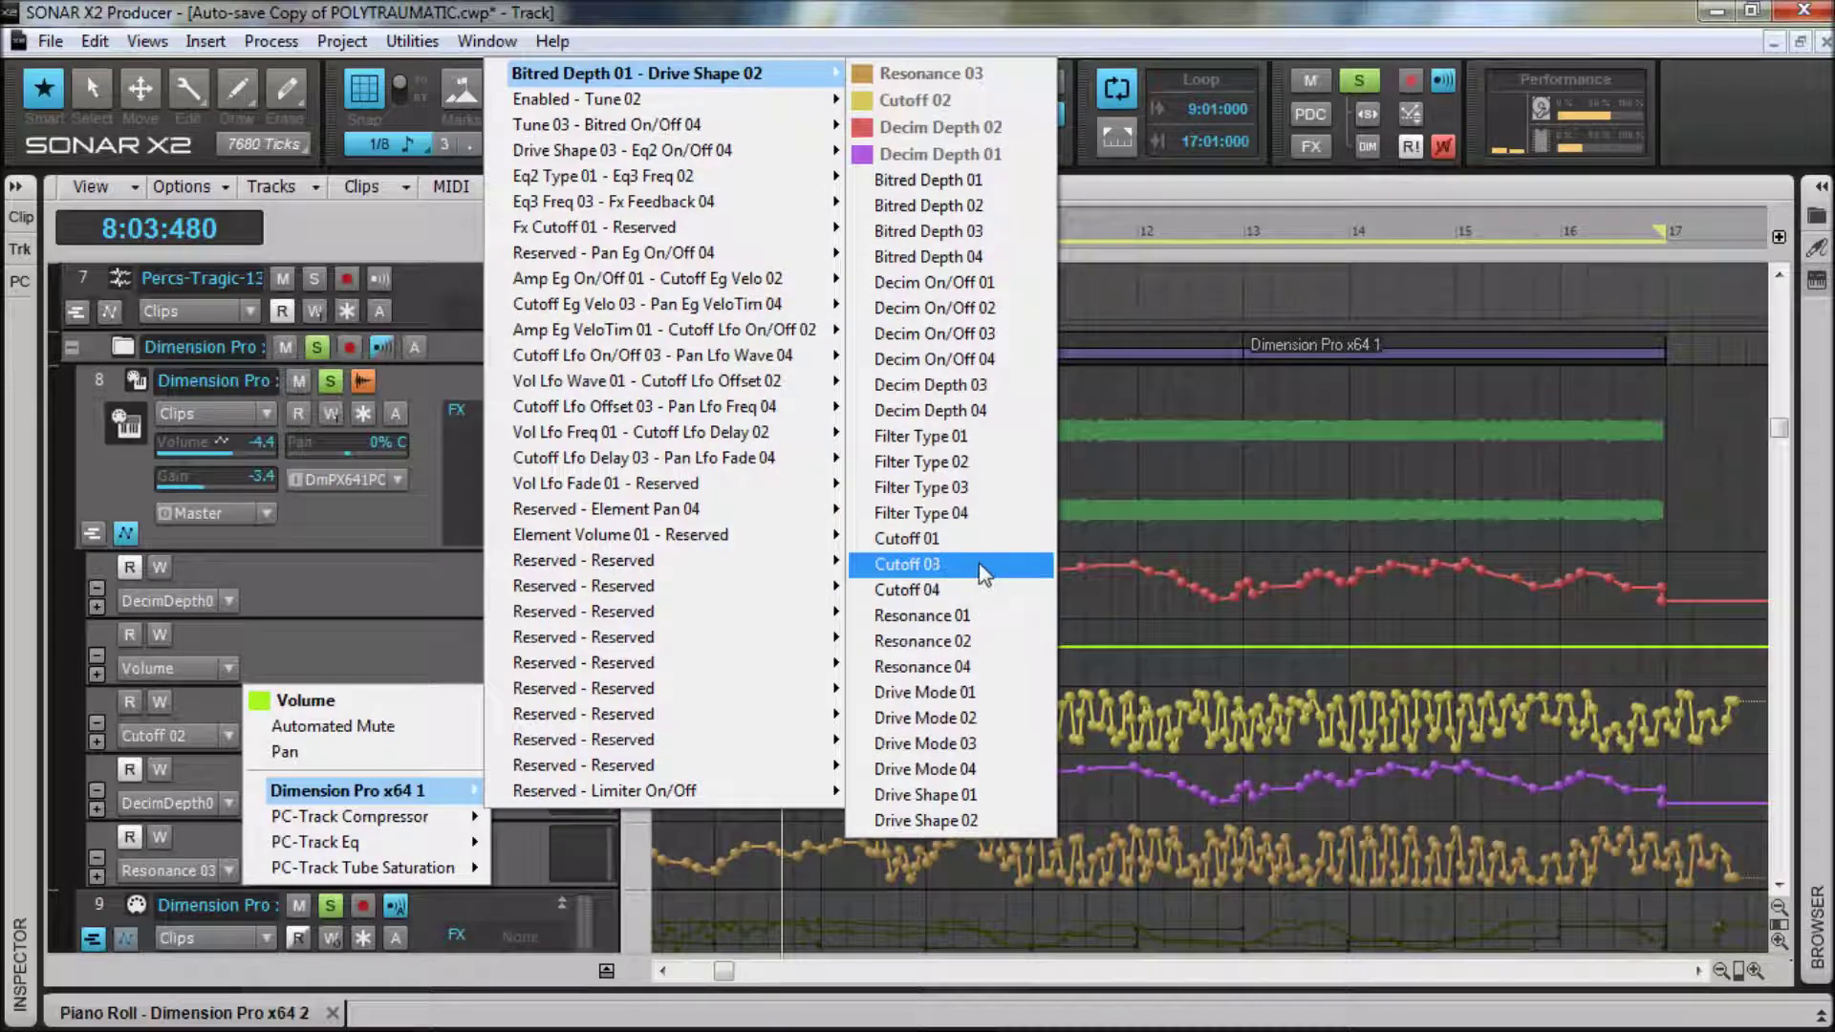
{"action": "left_click", "coordinate": [983, 566]}
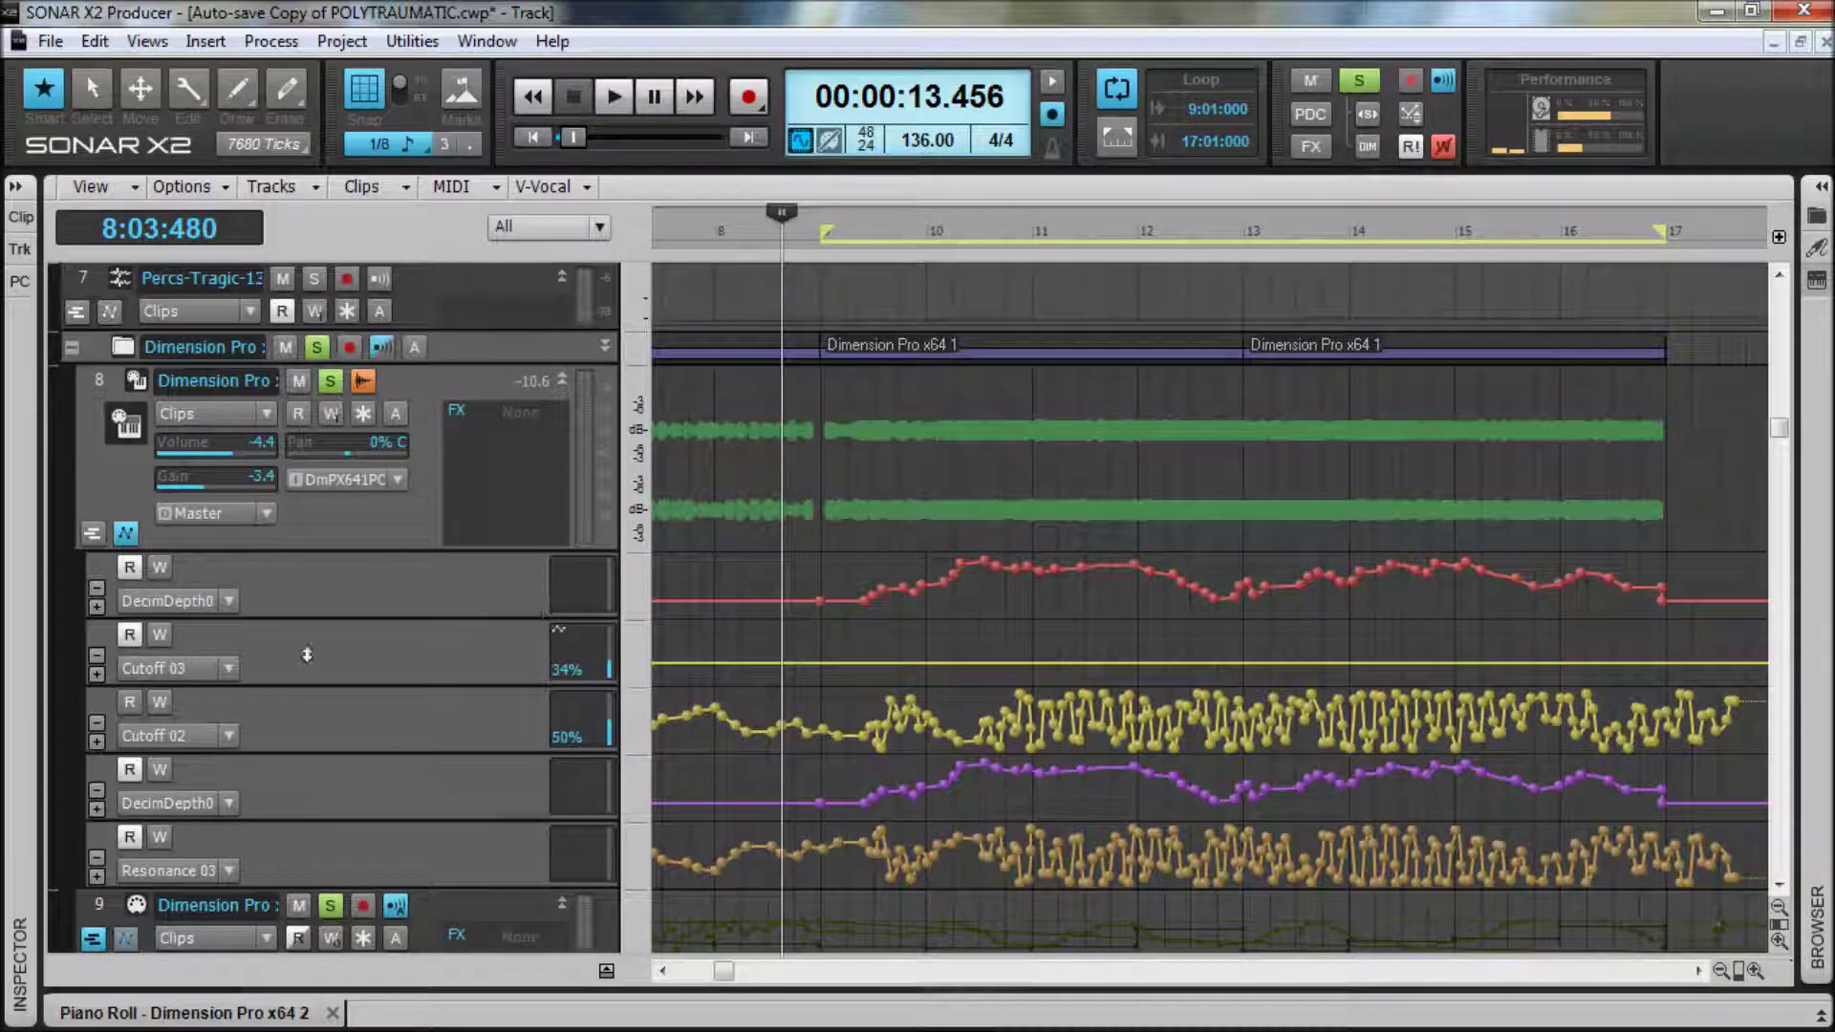
Try to paste the copied envelope into the new Cutoff 03 lane at 8:03:480 and undo the paste
{"action": "left_click", "coordinate": [101, 640]}
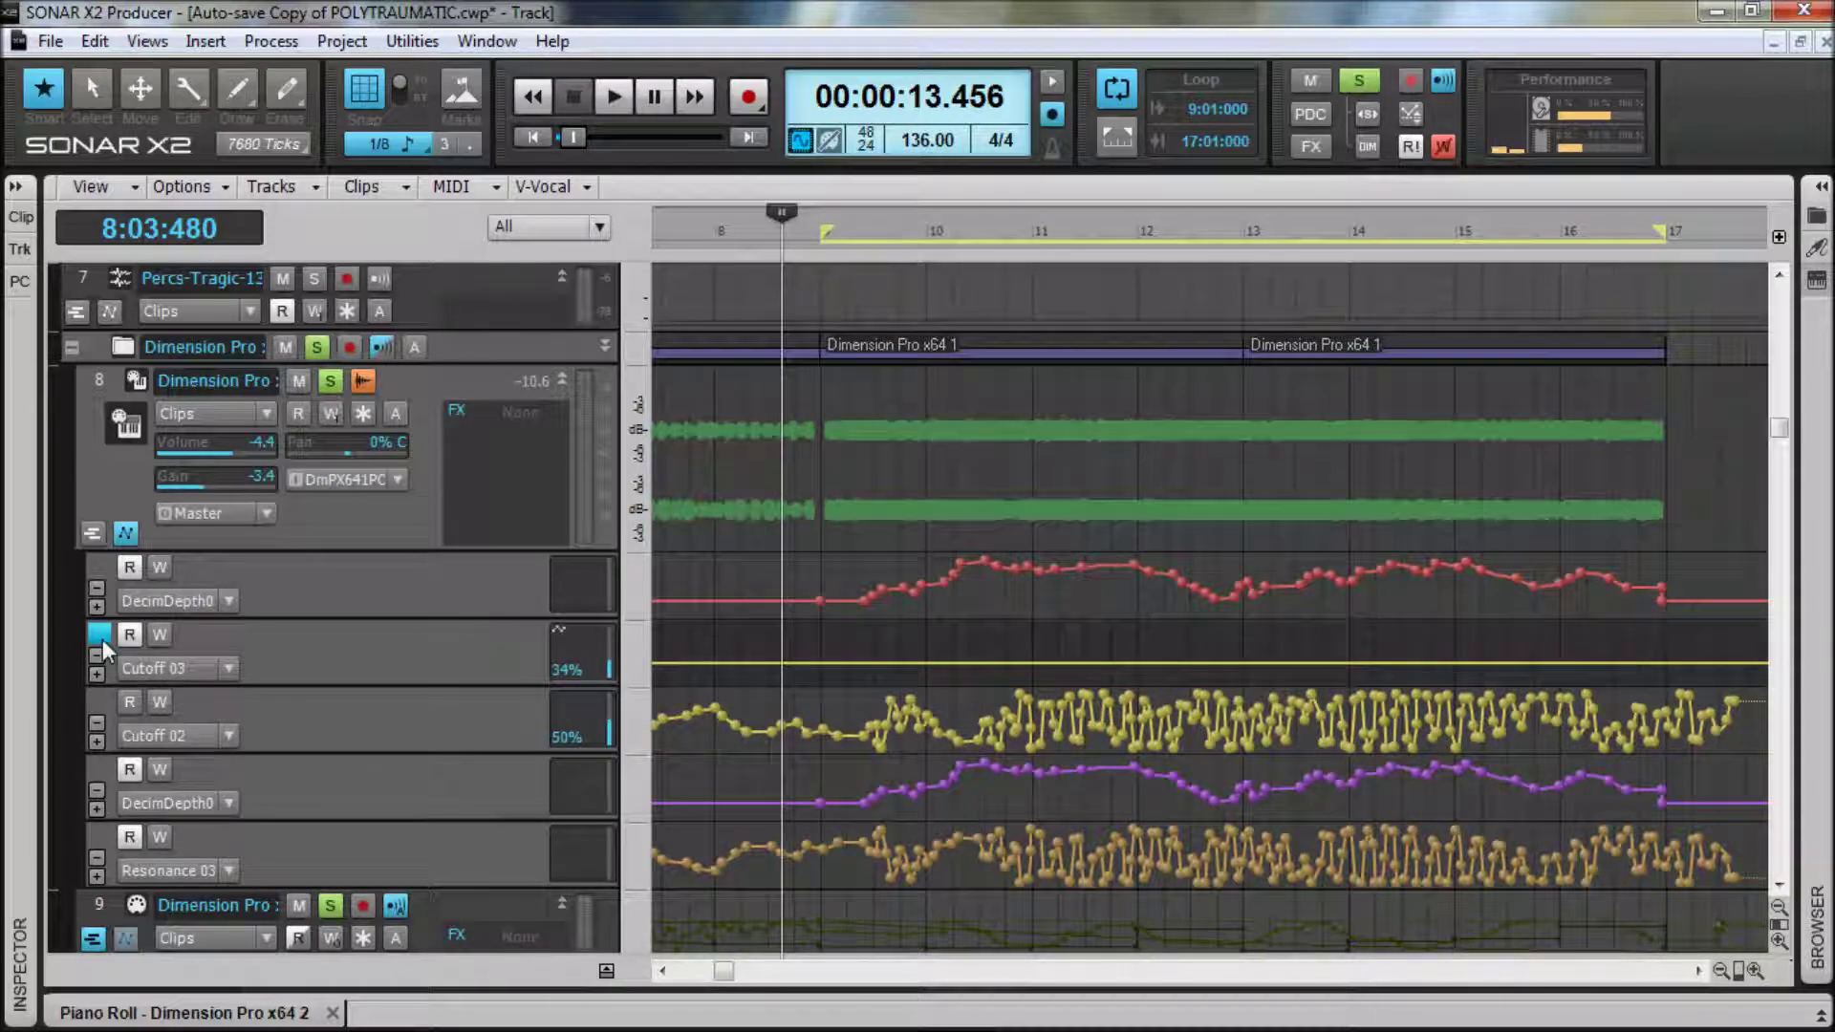
{"action": "left_click", "coordinate": [101, 639]}
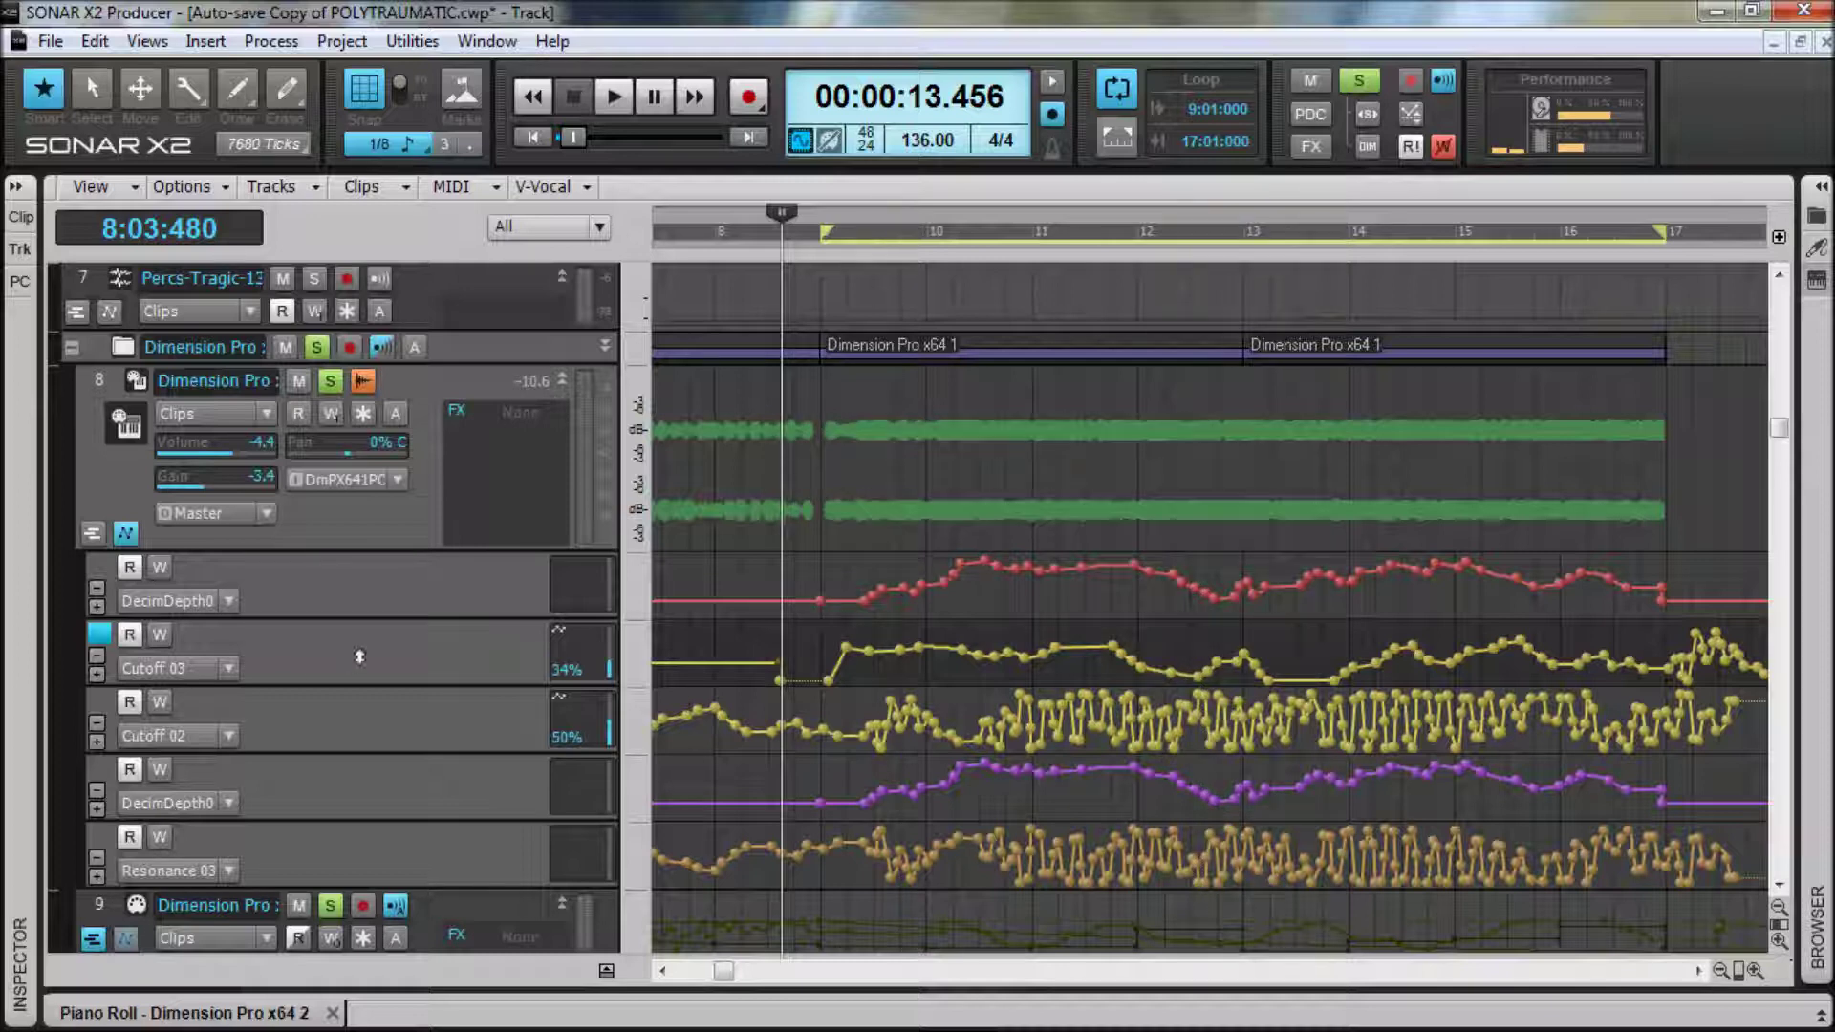
{"action": "key", "text": "Delete"}
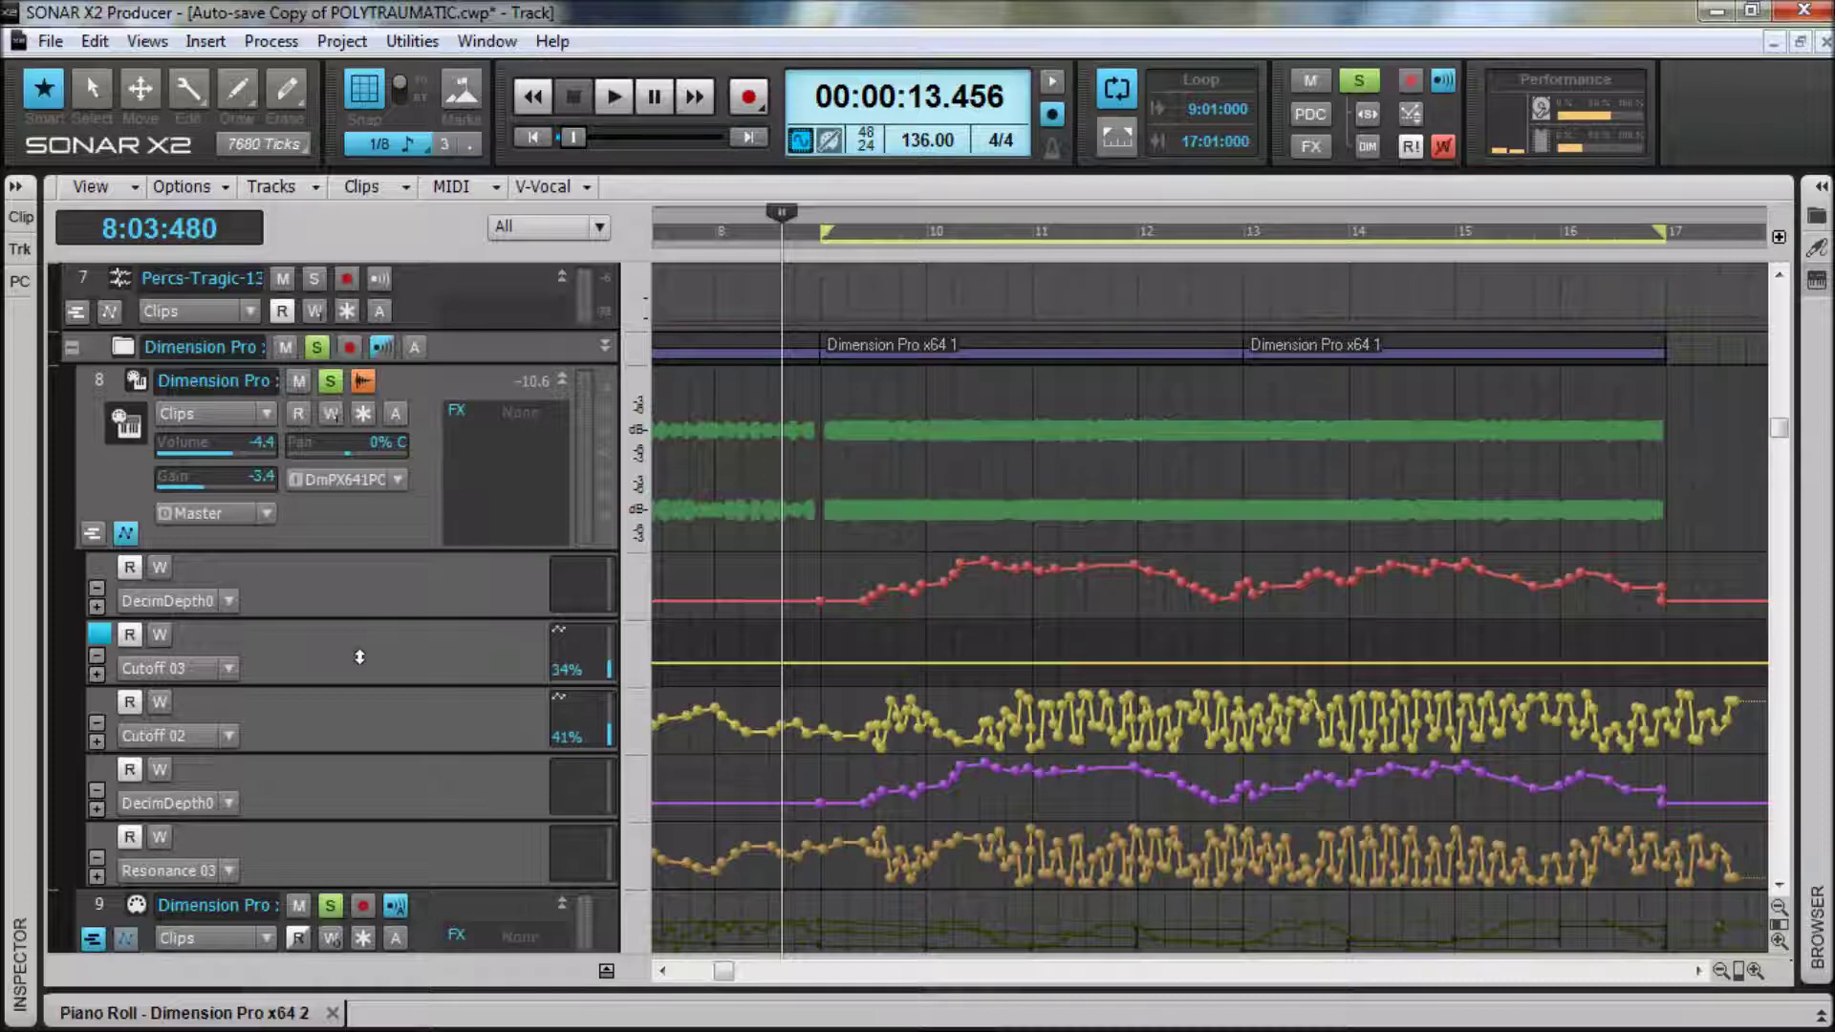
Return the playhead to 1:01:000 and paste the copied envelope into track 8's Cutoff 03 lane
{"action": "key", "text": "w"}
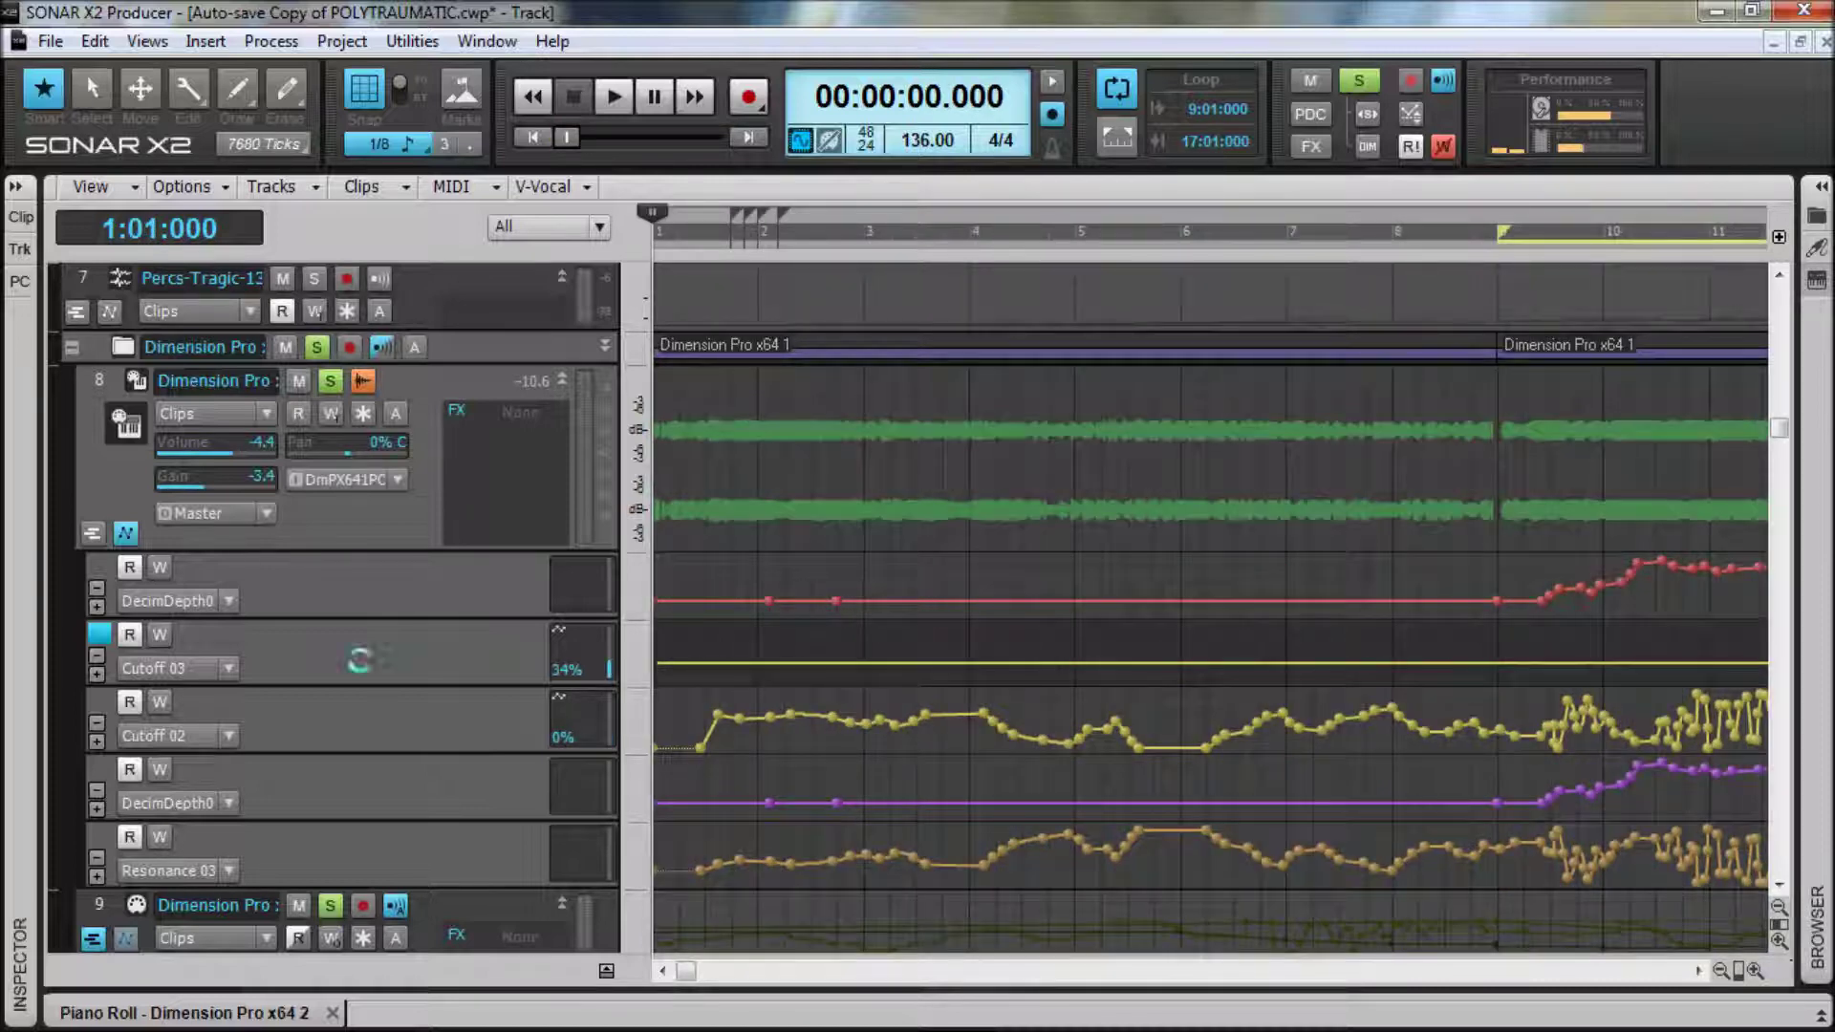
{"action": "key", "text": "ctrl+v"}
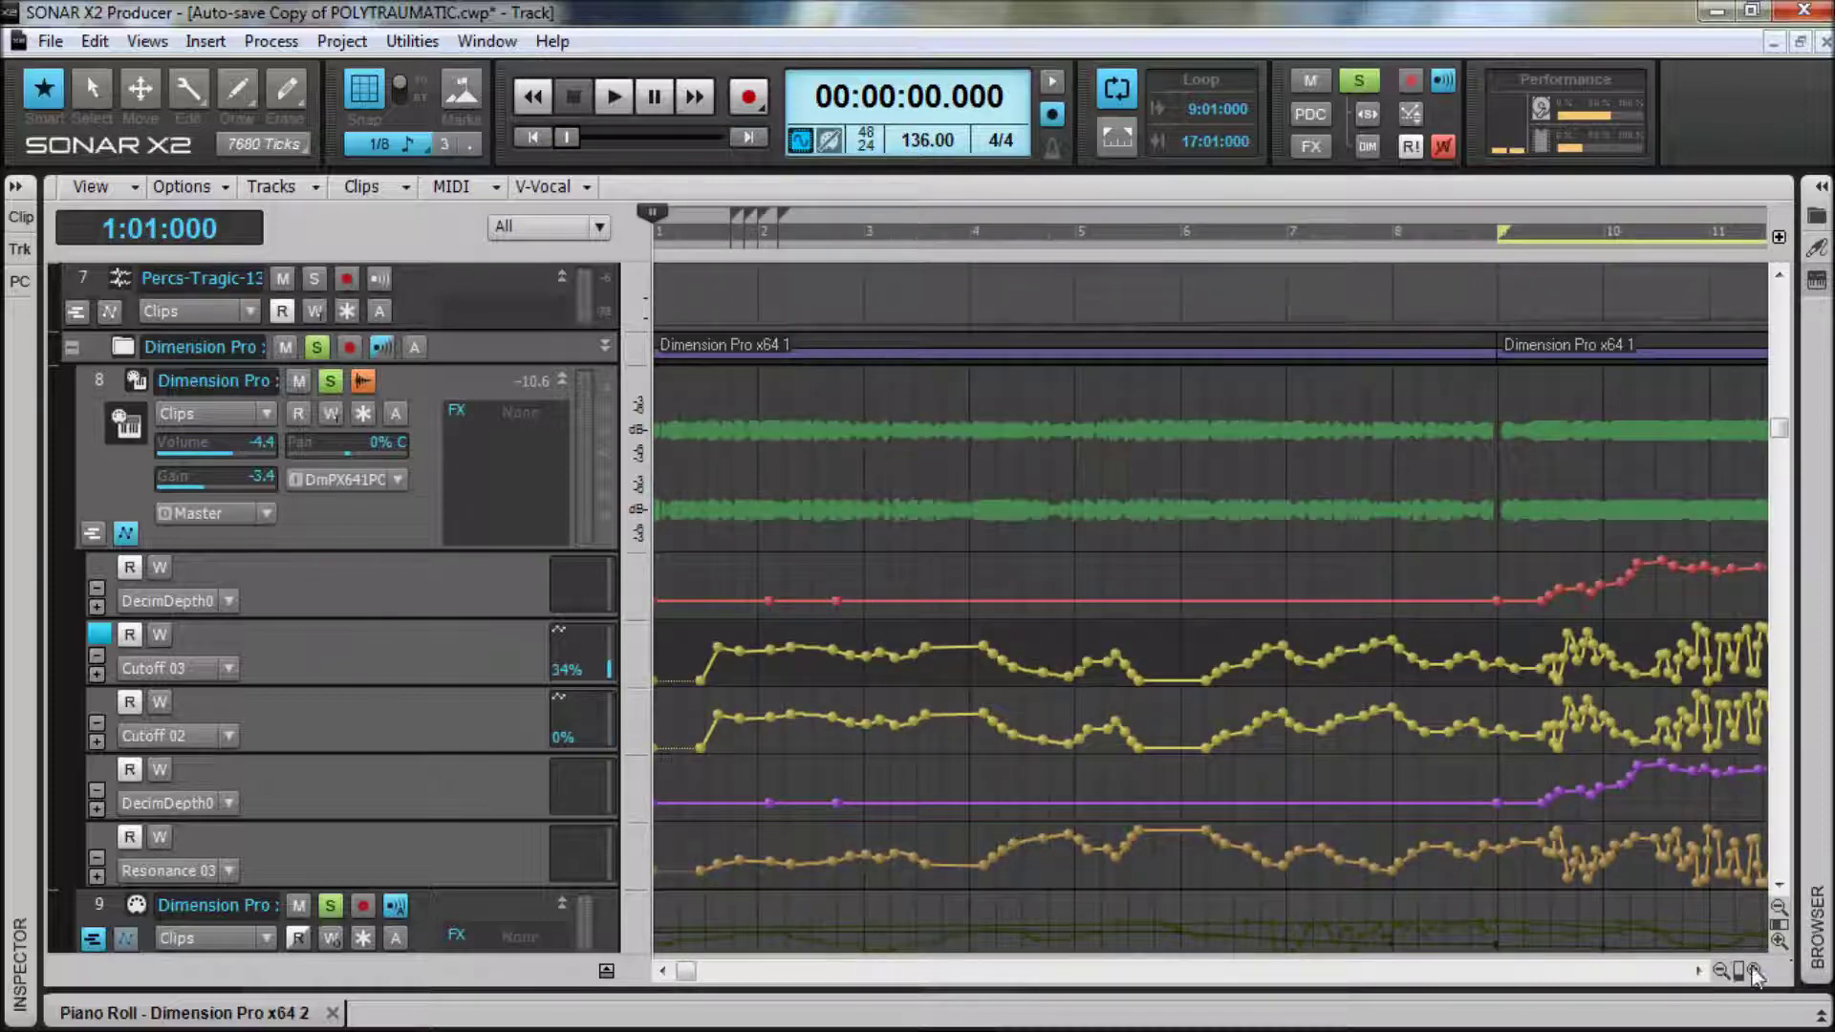
{"action": "left_click", "coordinate": [1698, 971]}
{"action": "left_click_drag", "start_coordinate": [1698, 971], "coordinate": [1700, 973]}
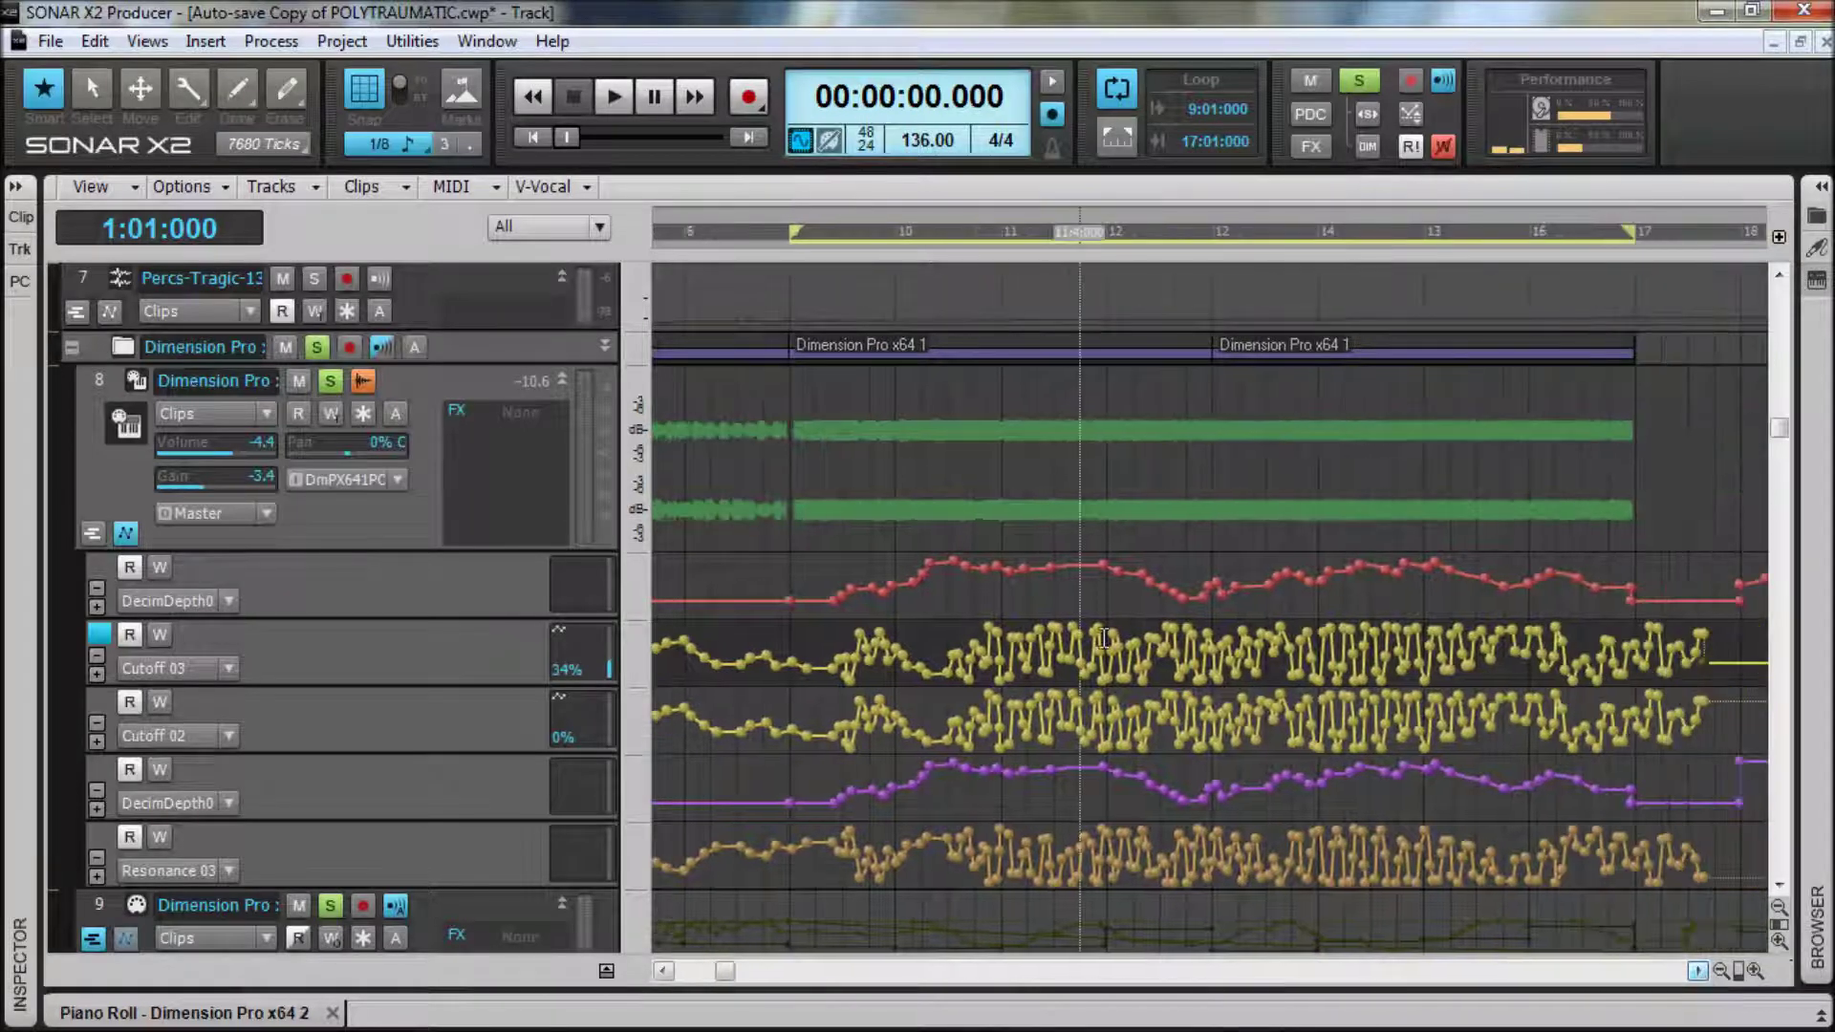
Move the playhead to 9:01:000, then hide track 8's automation lanes and show them again
{"action": "left_click", "coordinate": [815, 548]}
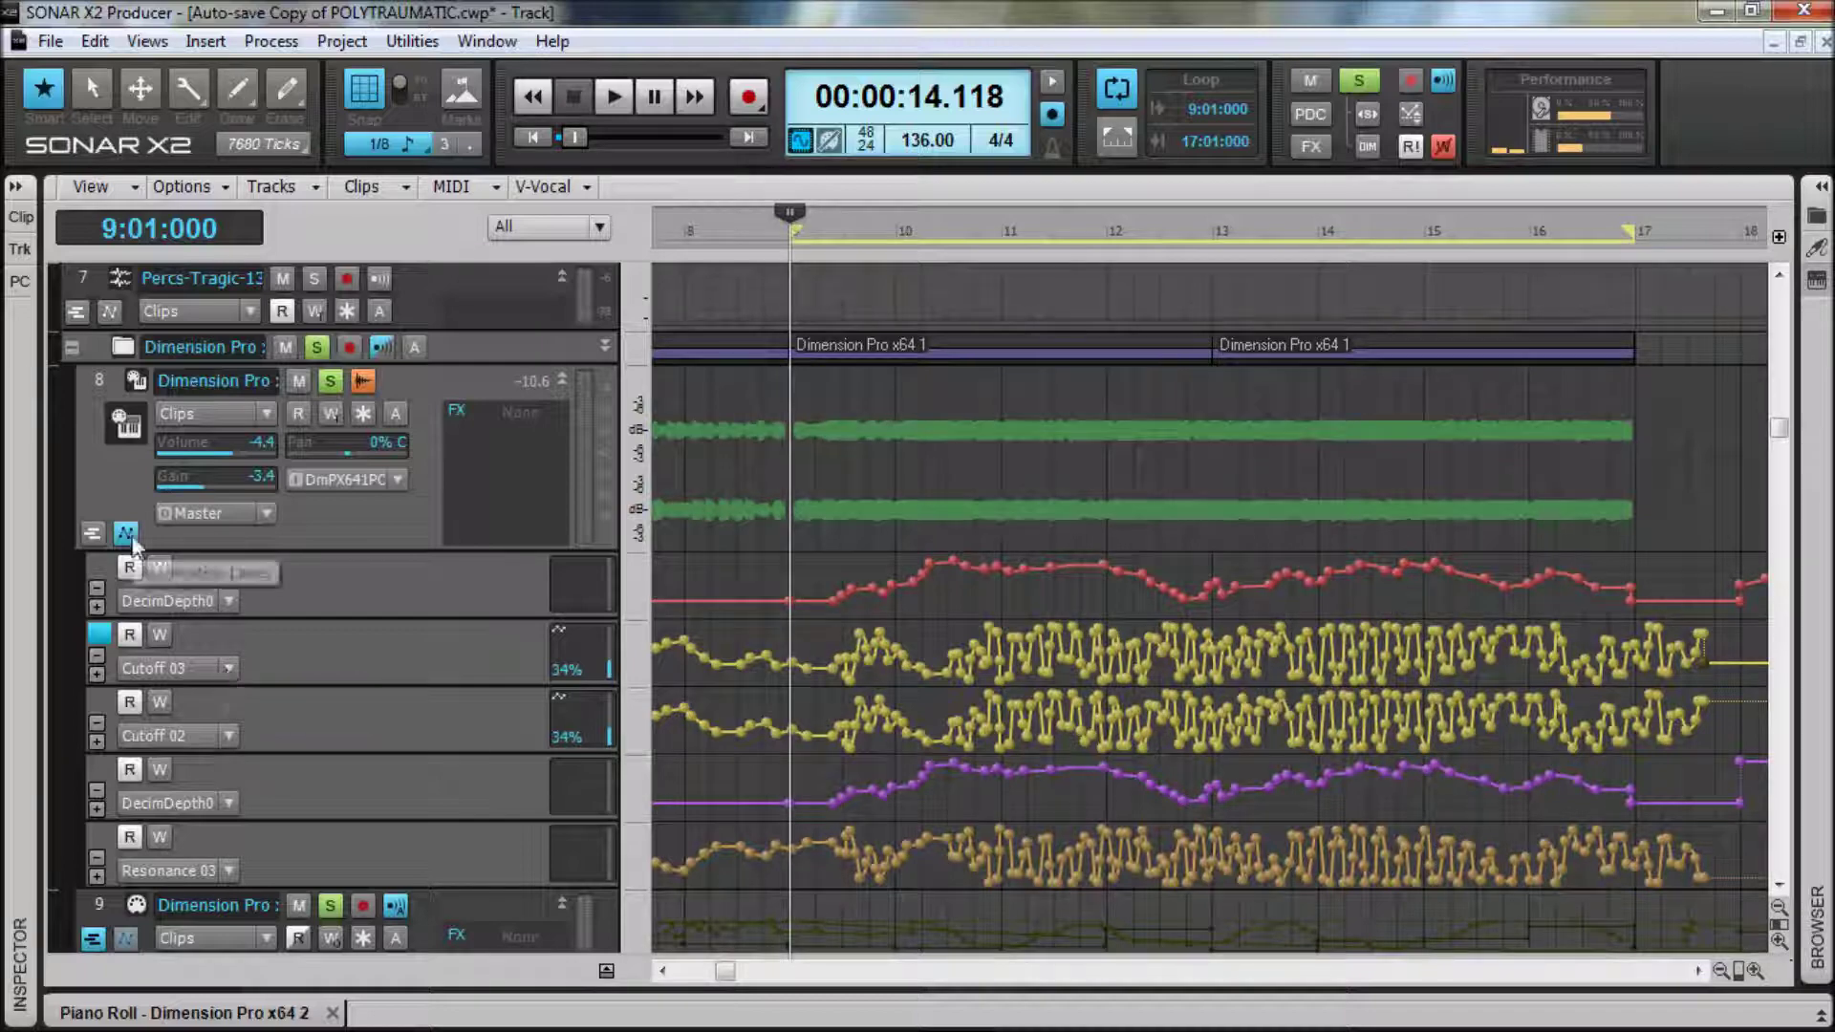
{"action": "left_click", "coordinate": [128, 535]}
{"action": "left_click", "coordinate": [130, 533]}
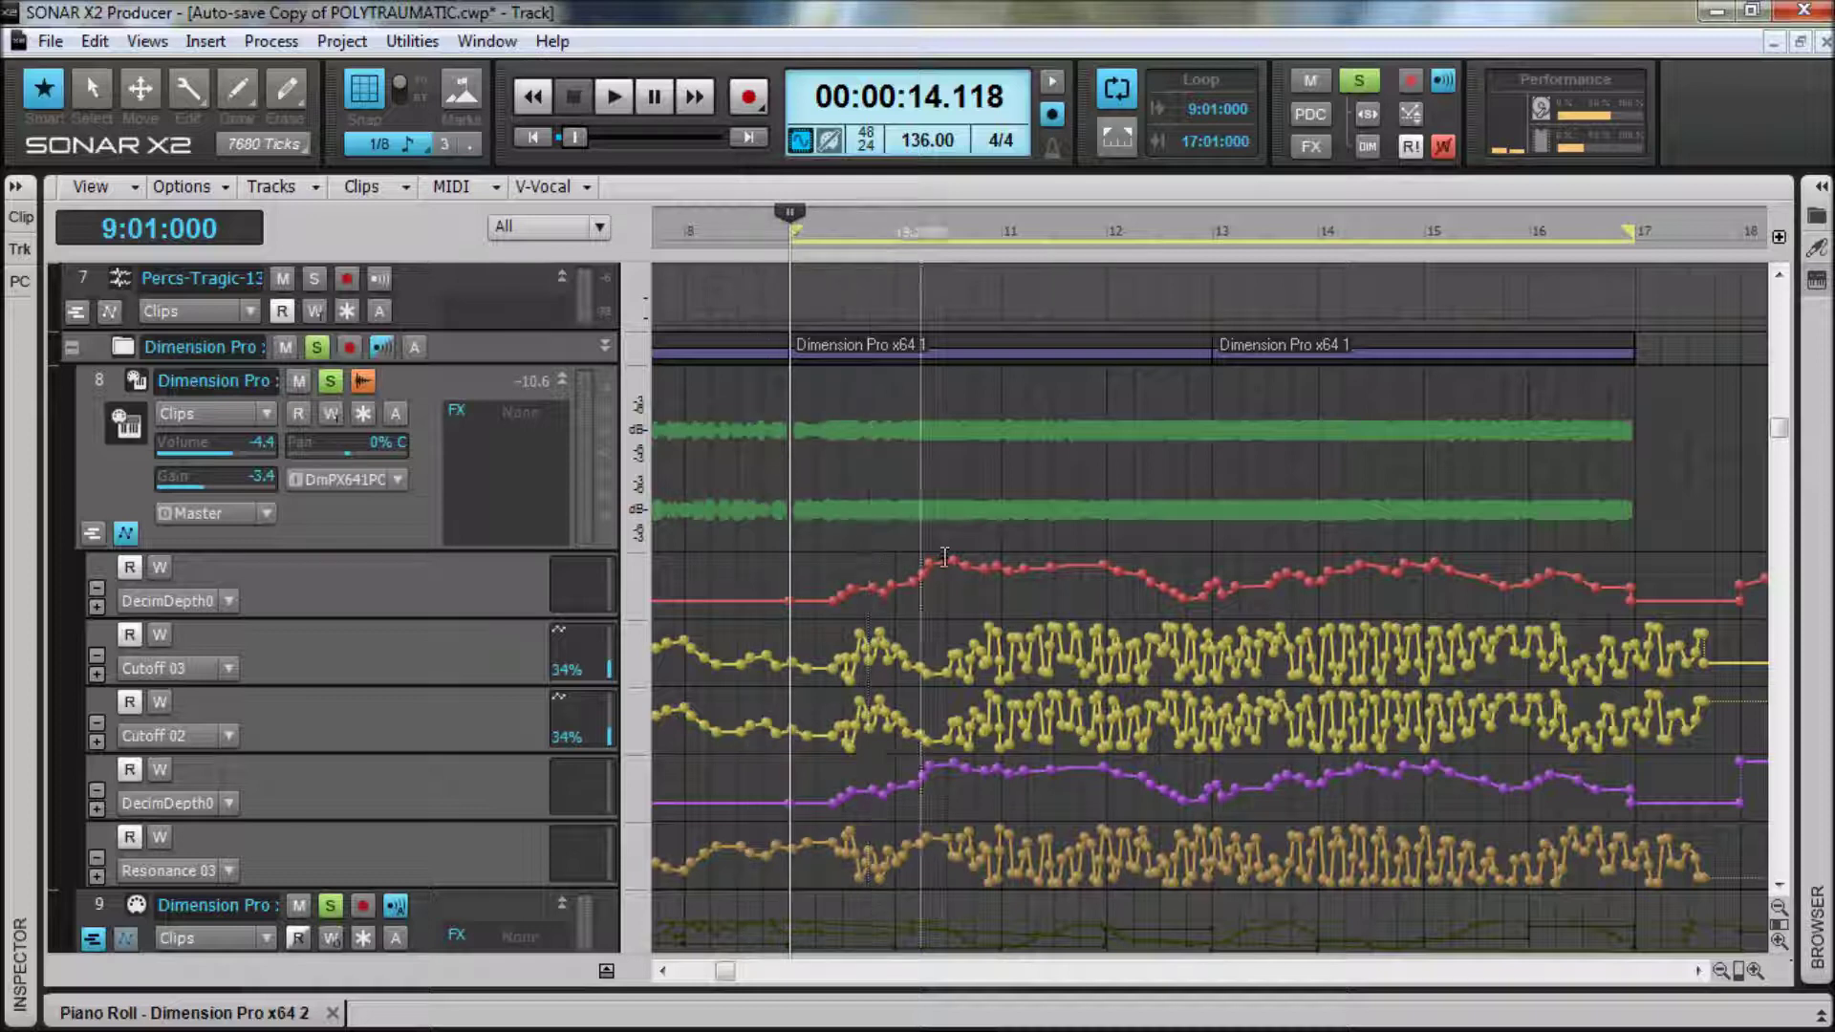
Look at the envelope options available for the Cutoff 03 automation, including Assign Envelope, without applying any
{"action": "right_click", "coordinate": [902, 664]}
{"action": "mouse_move", "coordinate": [994, 755]}
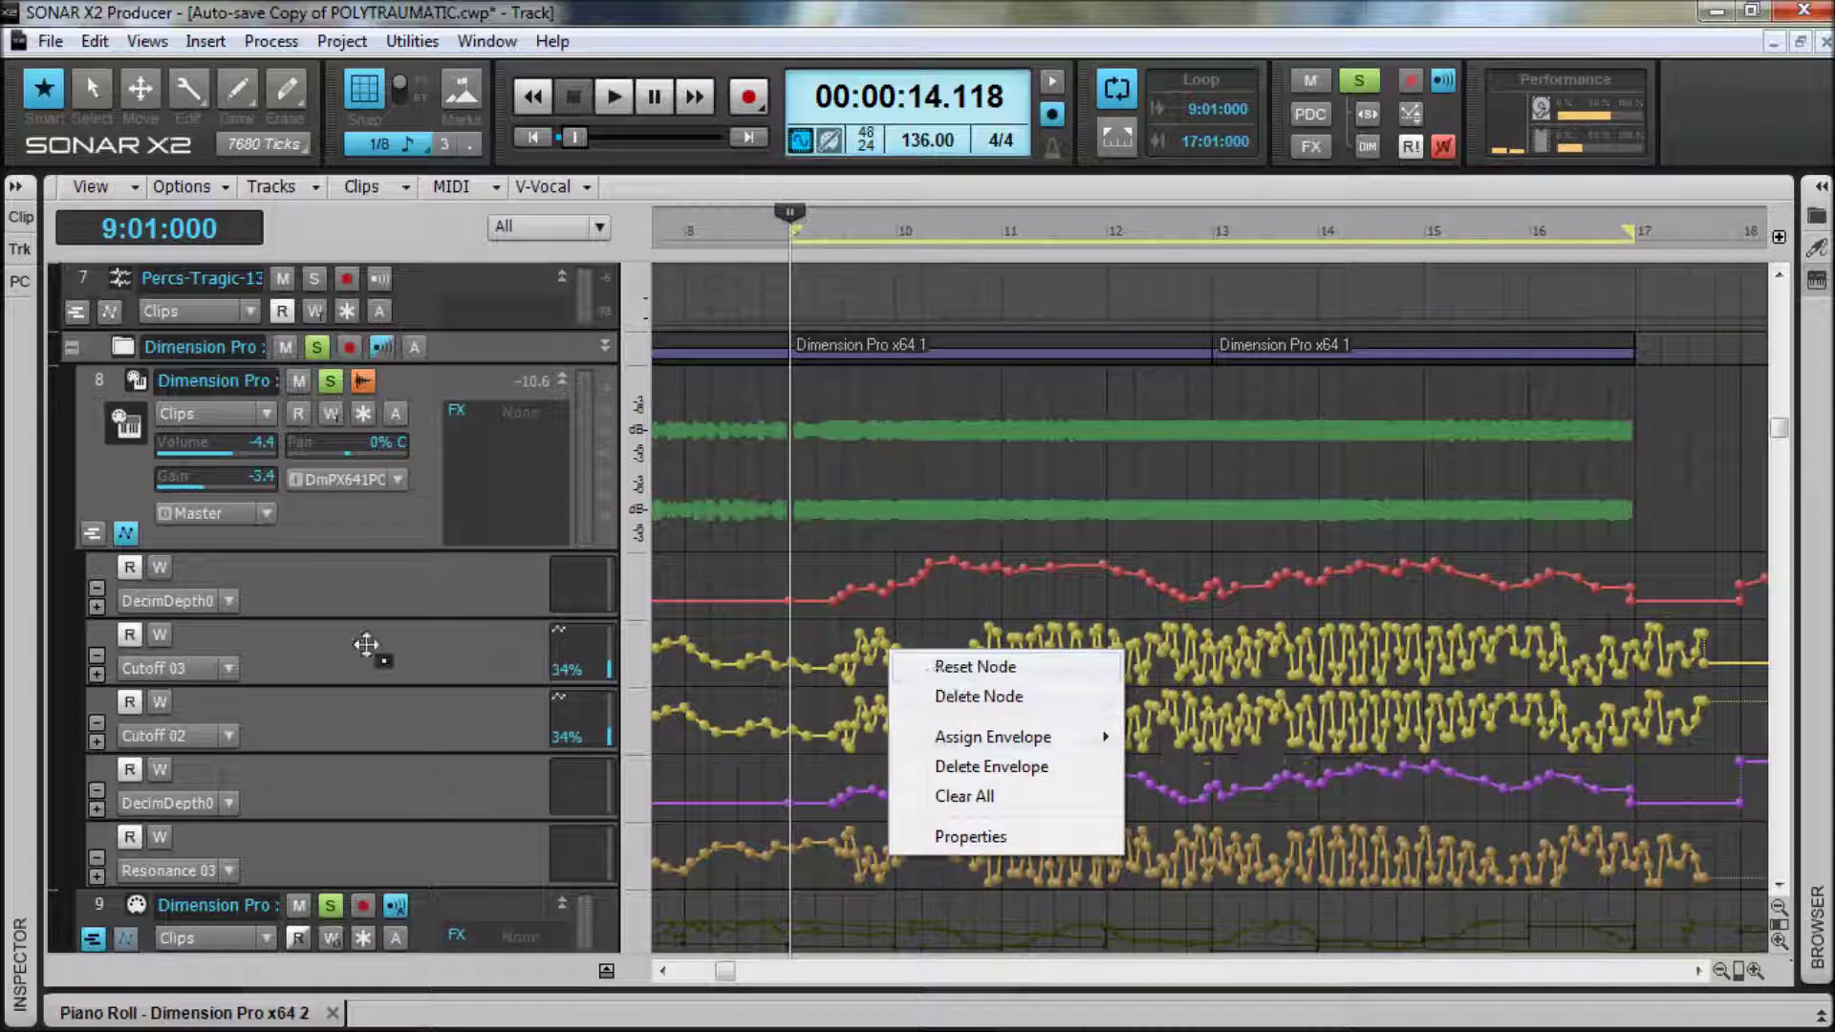
{"action": "left_click", "coordinate": [272, 676]}
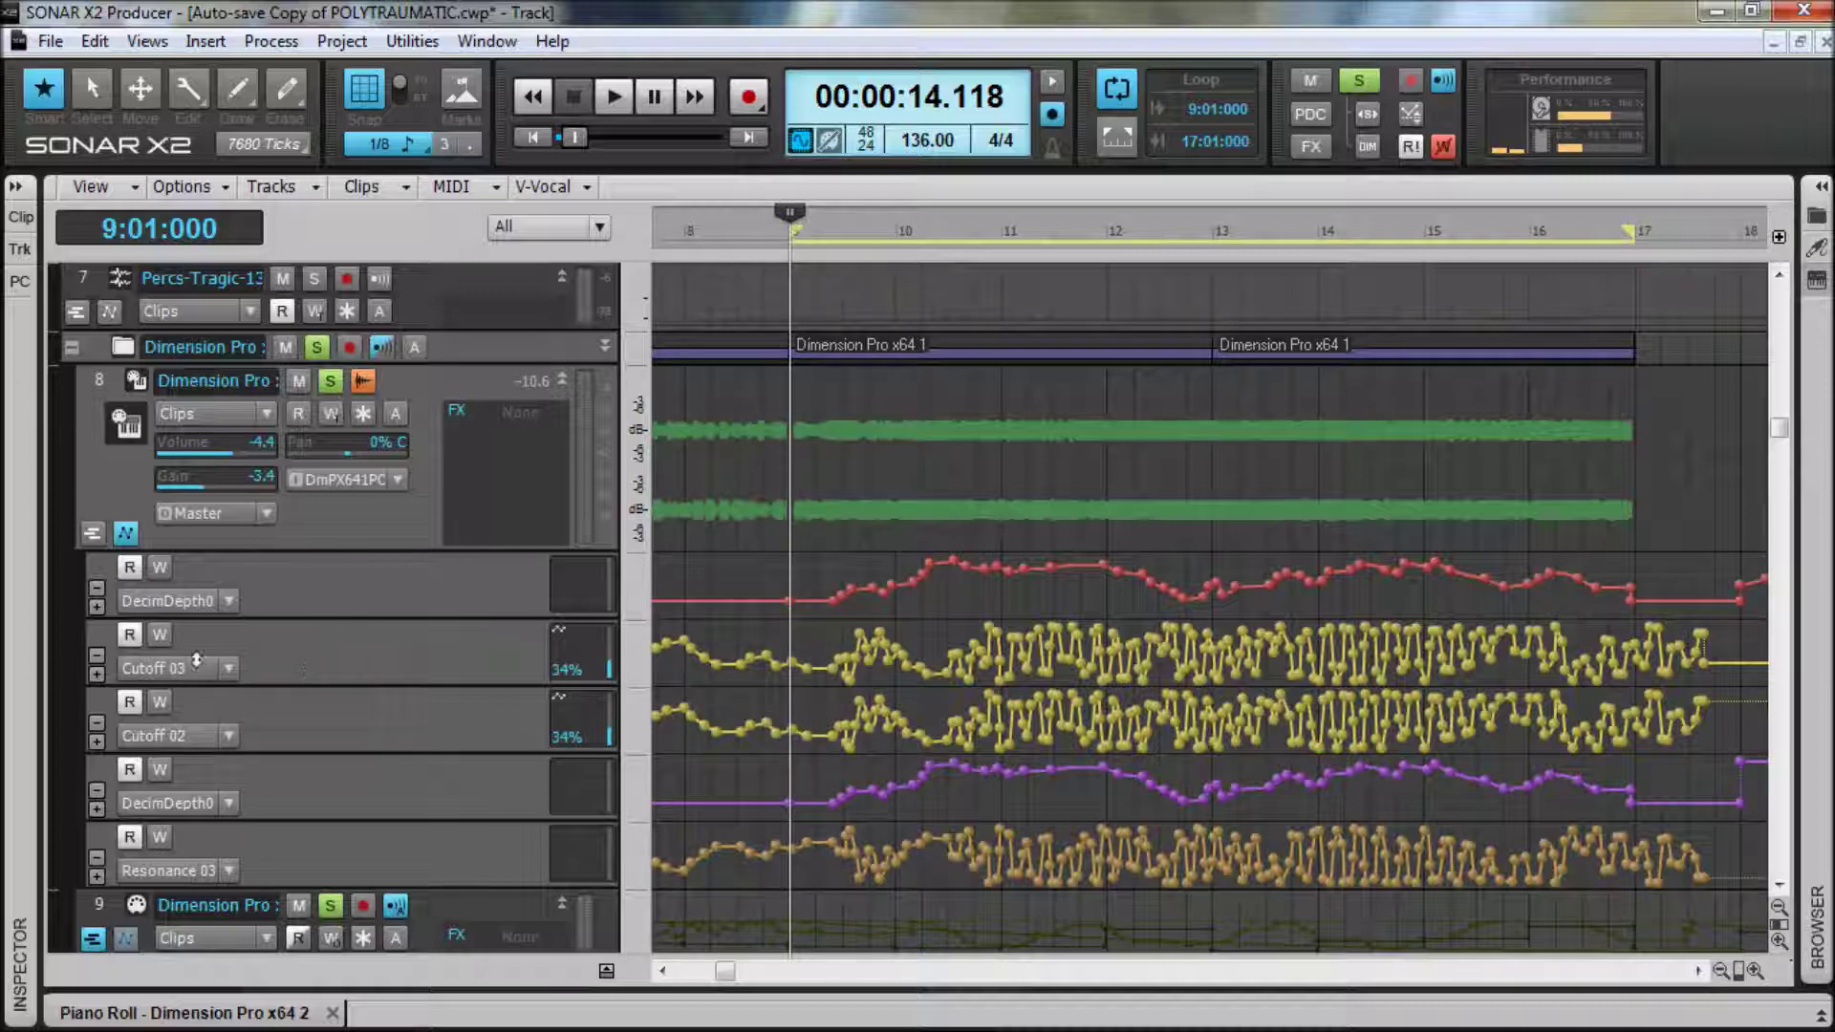
Select the entire Cutoff 03 automation lane on track 8
{"action": "left_click", "coordinate": [105, 634]}
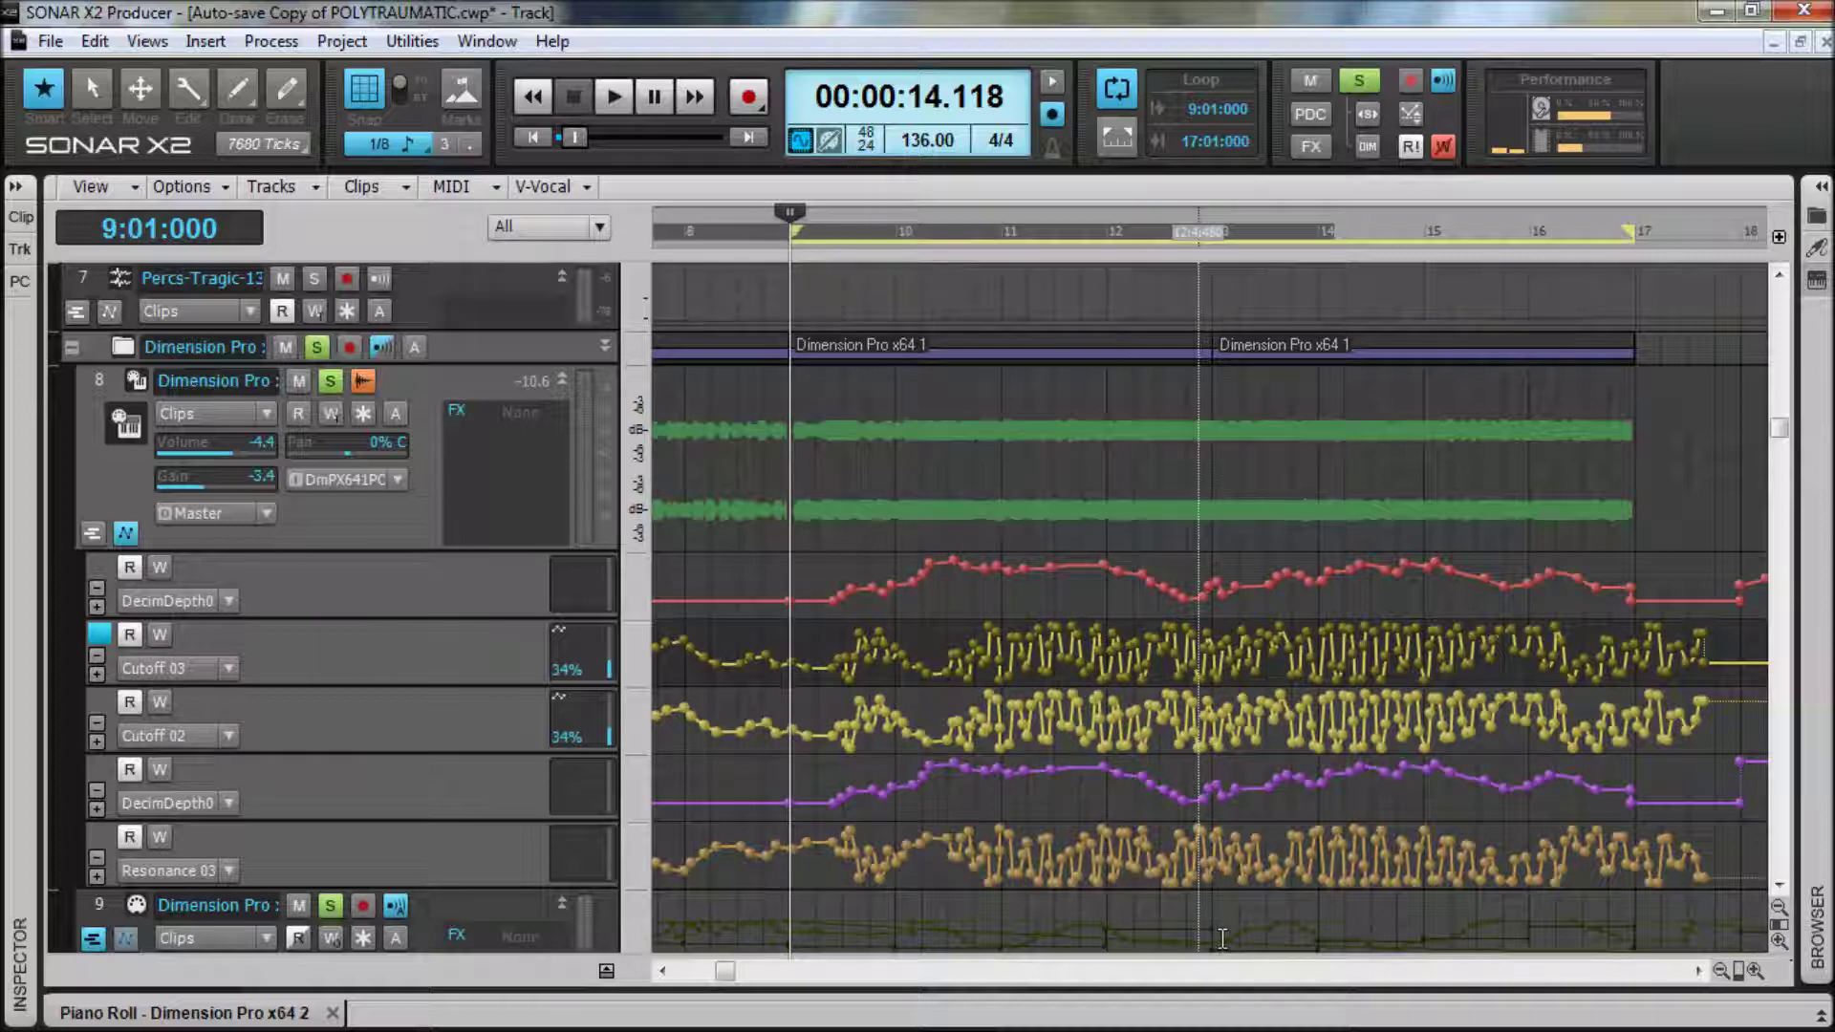
{"action": "mouse_move", "coordinate": [1508, 1015]}
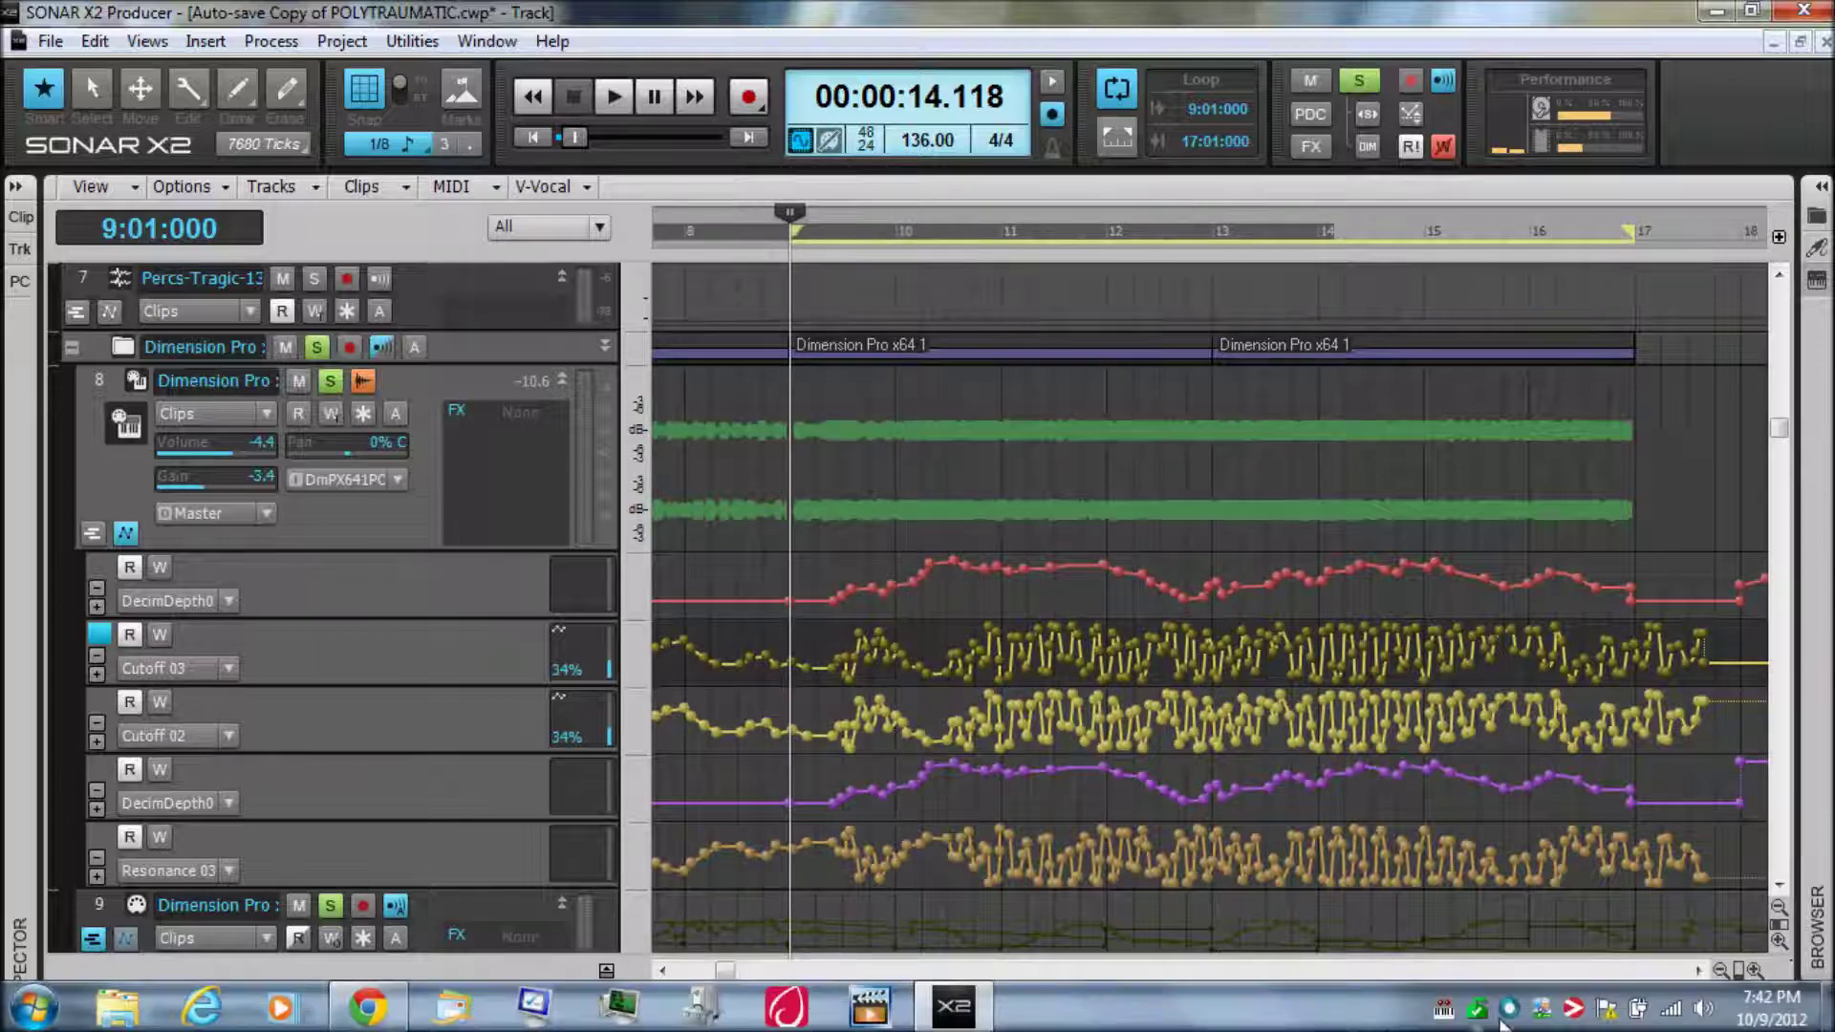